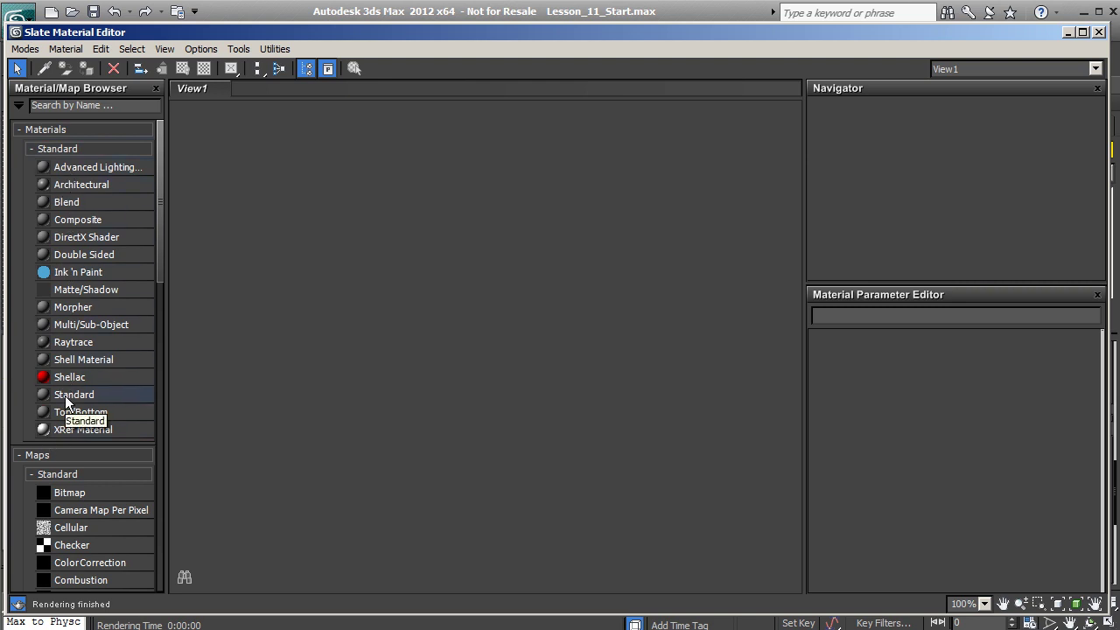
# Step: Add a Standard material to View1 in the Slate Material Editor and open its parameters
pyautogui.moveTo(52, 393); pyautogui.dragTo(299, 371)
pyautogui.moveTo(395, 213); pyautogui.dragTo(396, 215)
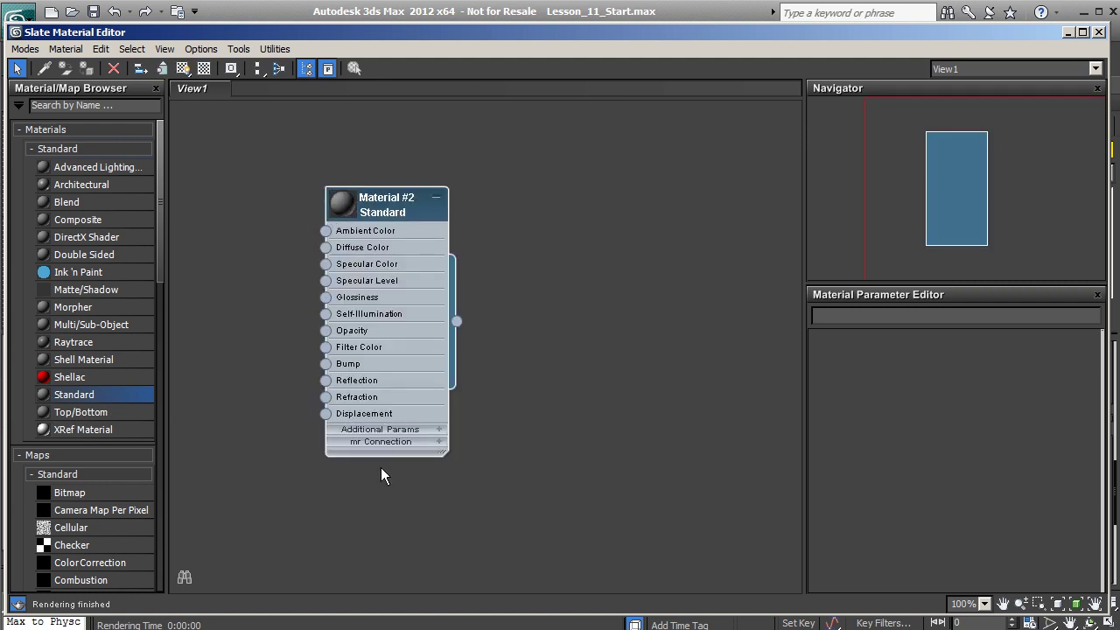
pyautogui.doubleClick(366, 260)
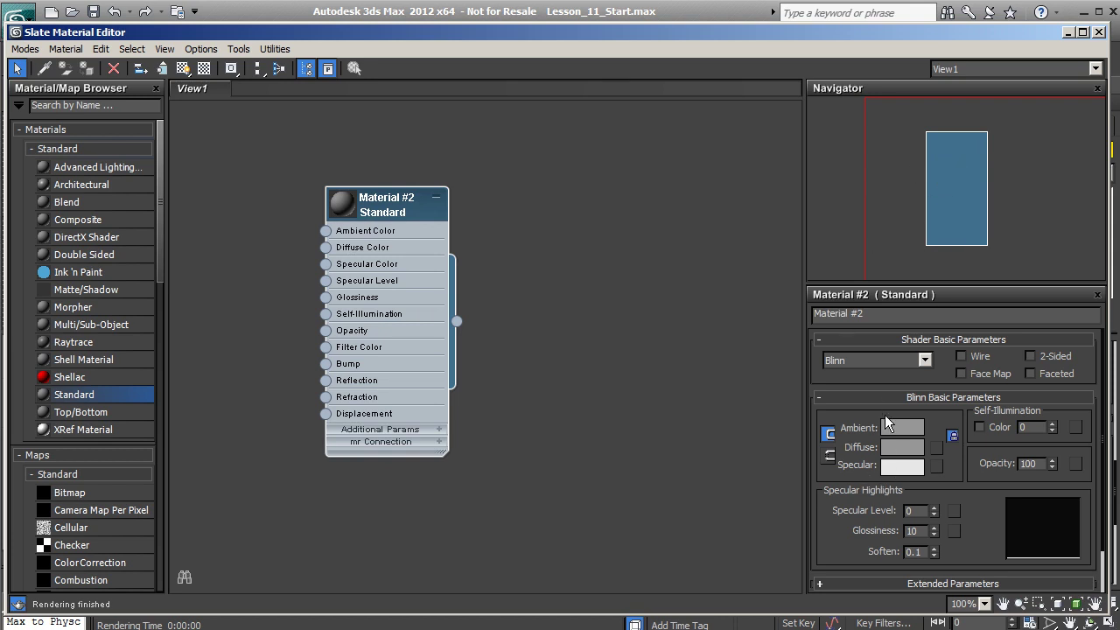
# Step: Set the material's shader type to Phong
pyautogui.scroll(-1, 875, 399)
pyautogui.scroll(1, 866, 402)
pyautogui.click(924, 361)
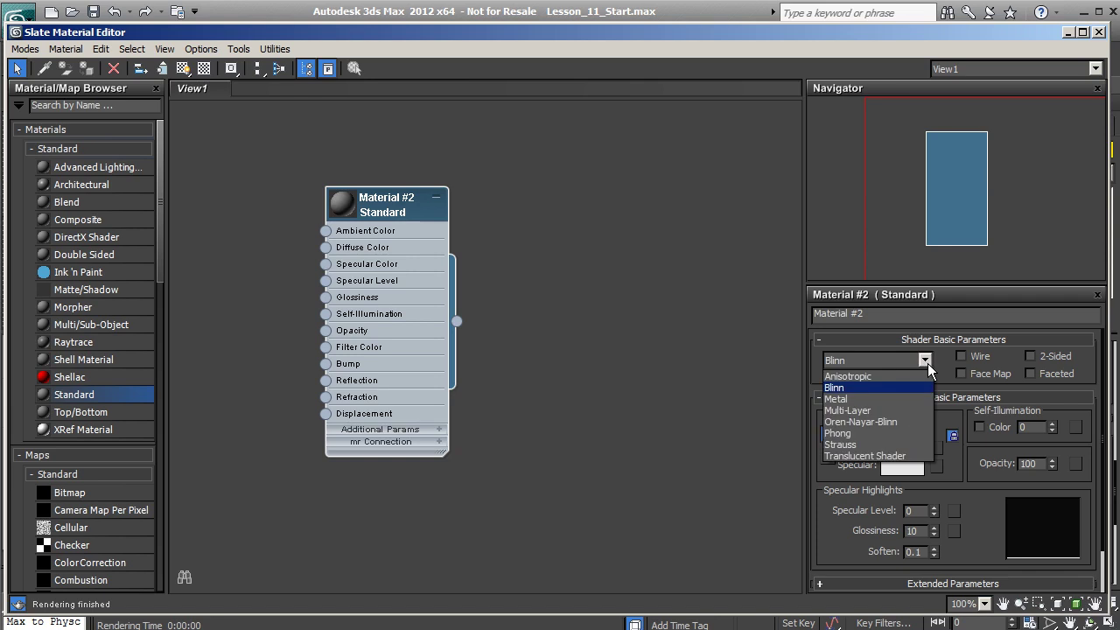
pyautogui.click(848, 433)
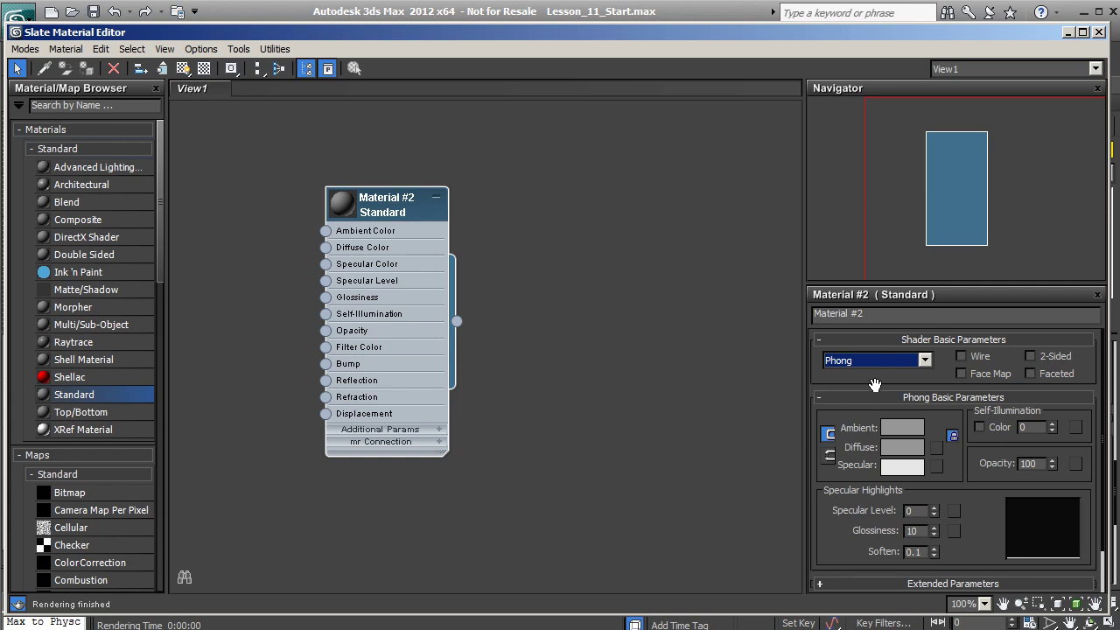
# Step: Examine the material's Phong basic parameters and its list of map slots
pyautogui.moveTo(874, 384); pyautogui.dragTo(870, 376)
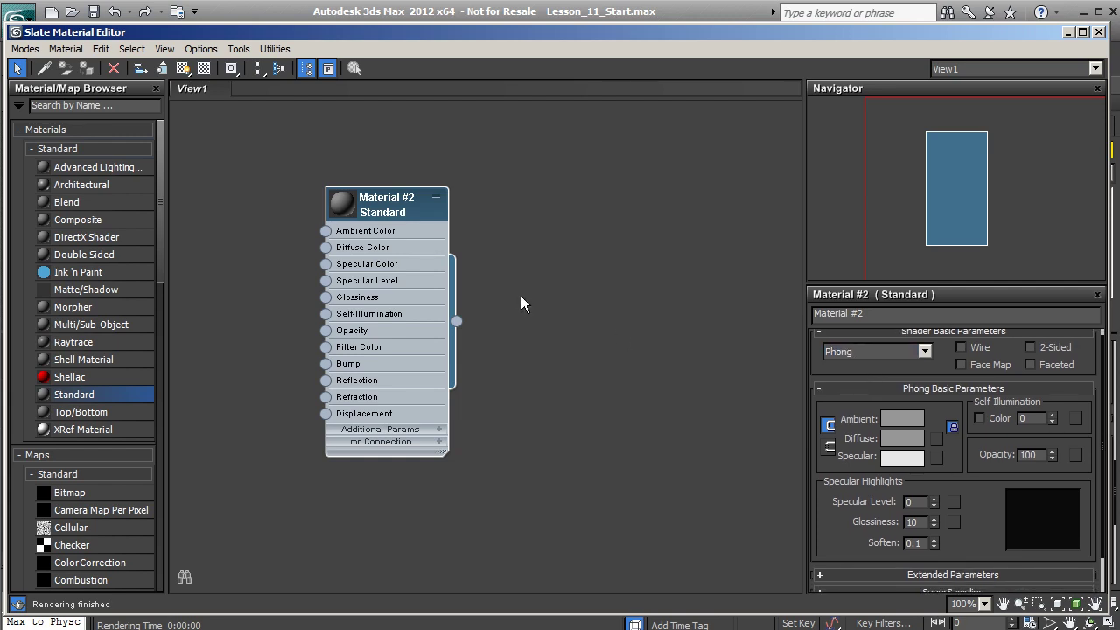
pyautogui.moveTo(865, 361); pyautogui.dragTo(867, 319)
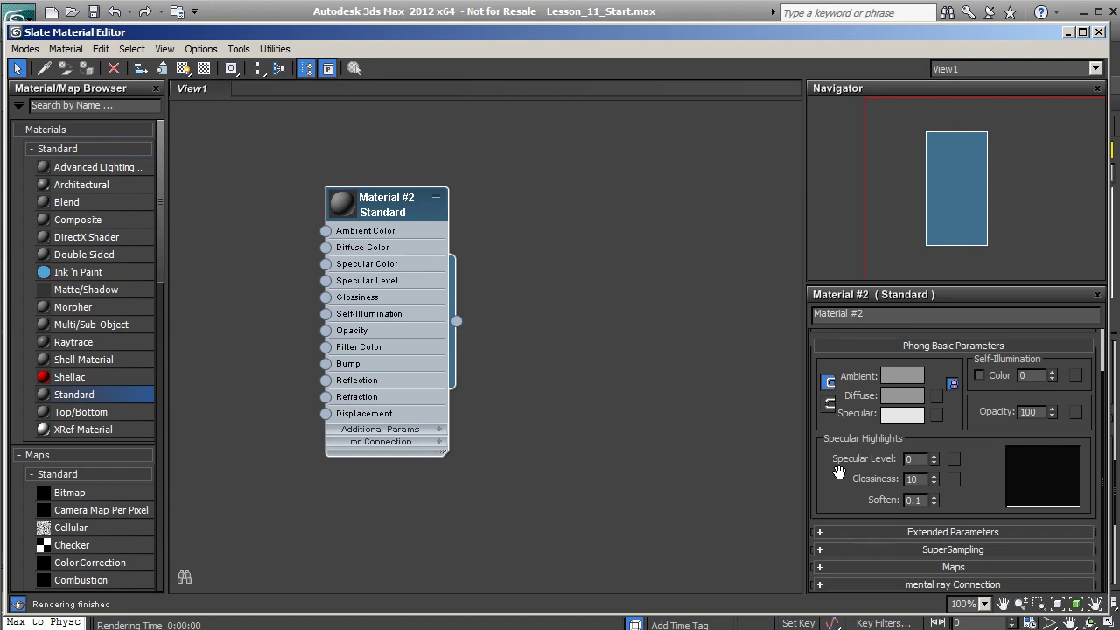
pyautogui.click(824, 567)
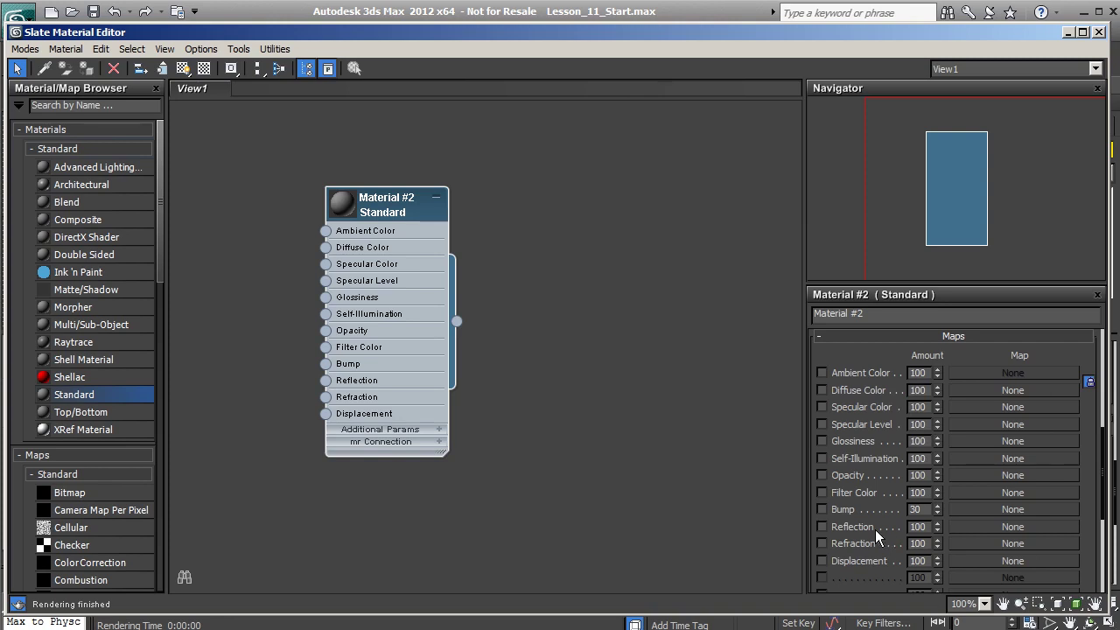
pyautogui.click(823, 336)
pyautogui.moveTo(825, 453); pyautogui.dragTo(829, 504)
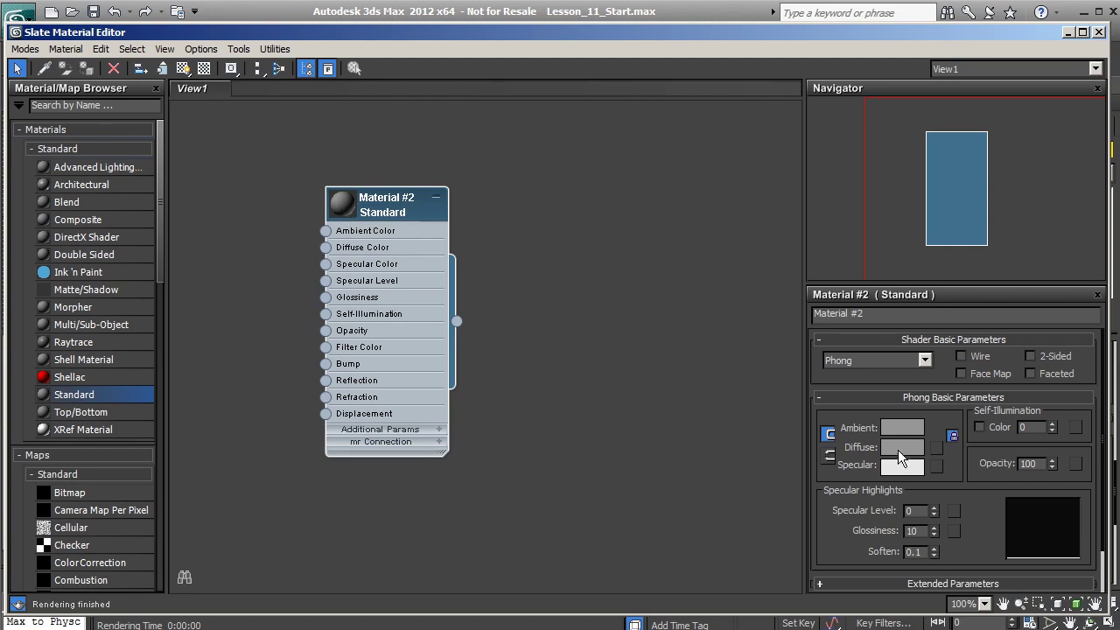
# Step: Set the material's diffuse color to a fully saturated orange with Red 255, Green 102 and Blue 0
pyautogui.moveTo(860, 424); pyautogui.dragTo(871, 398)
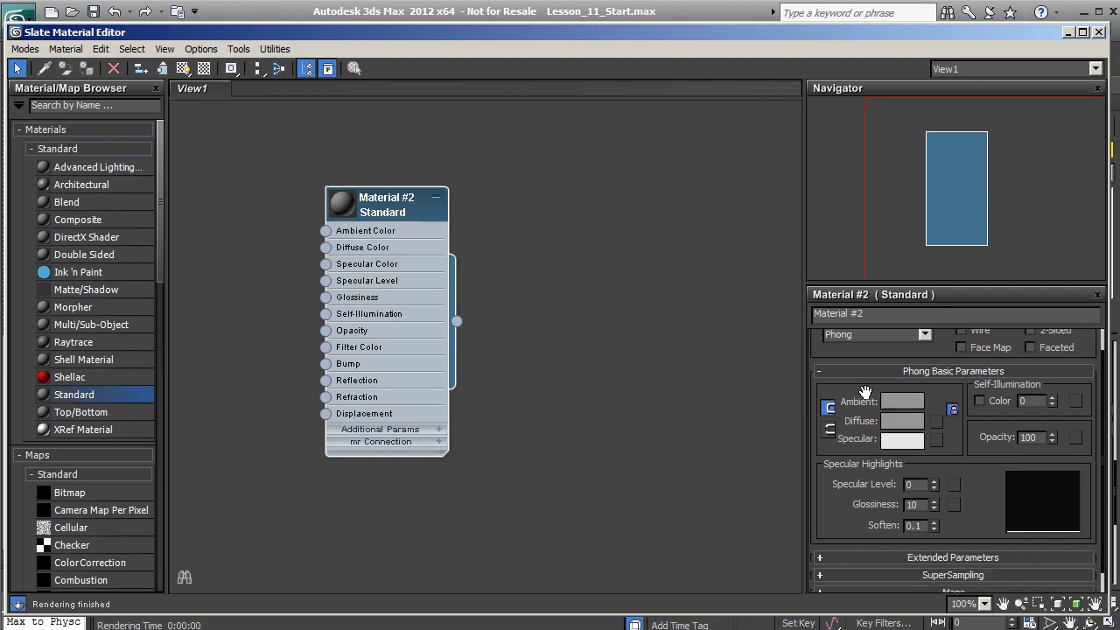
pyautogui.moveTo(863, 398); pyautogui.dragTo(862, 376)
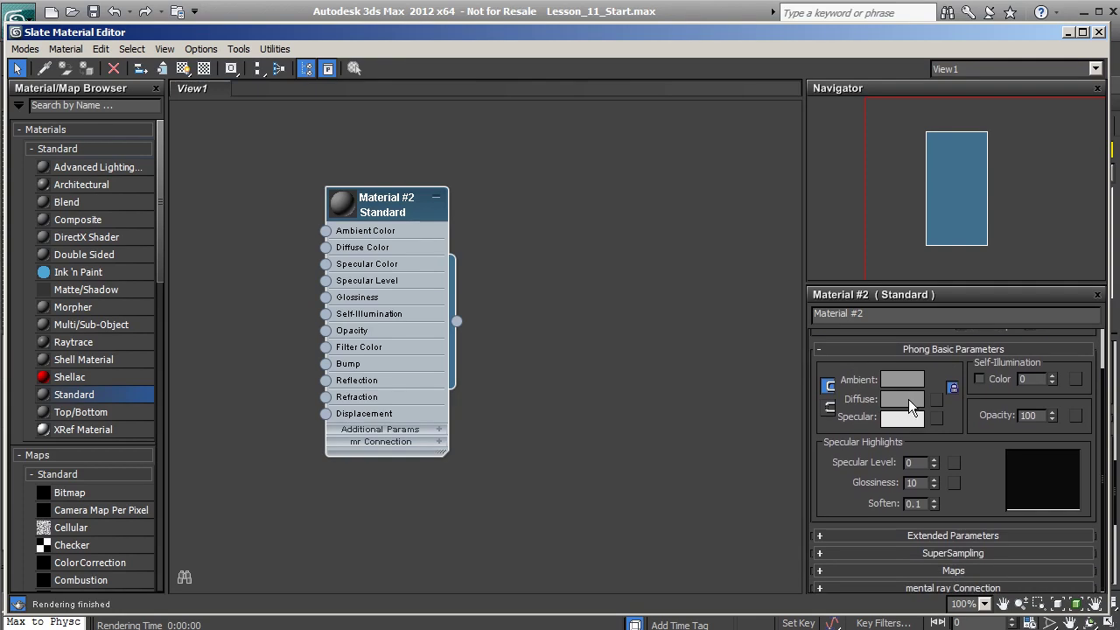
pyautogui.click(908, 398)
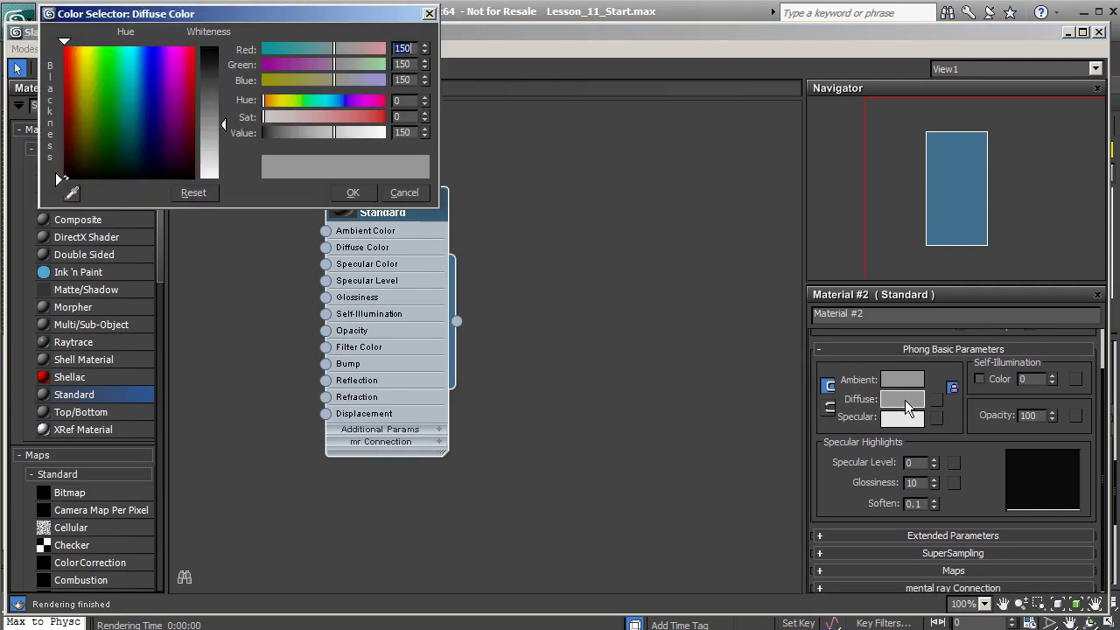
pyautogui.moveTo(177, 126)
pyautogui.mouseDown()
pyautogui.moveTo(128, 49)
pyautogui.moveTo(73, 46)
pyautogui.mouseUp()
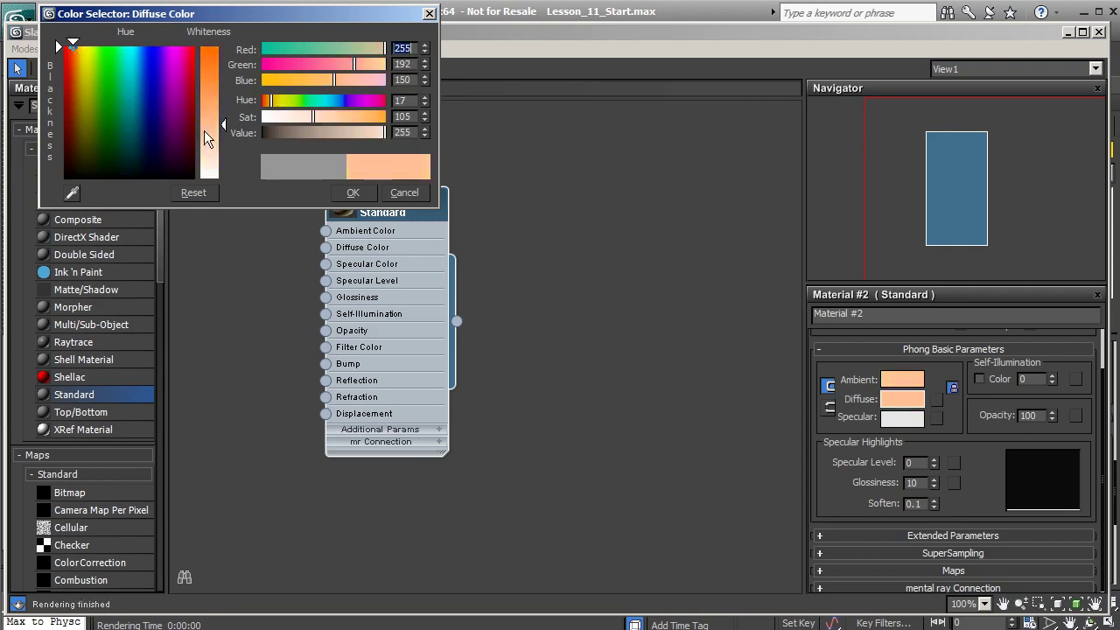
pyautogui.moveTo(219, 126); pyautogui.dragTo(222, 48)
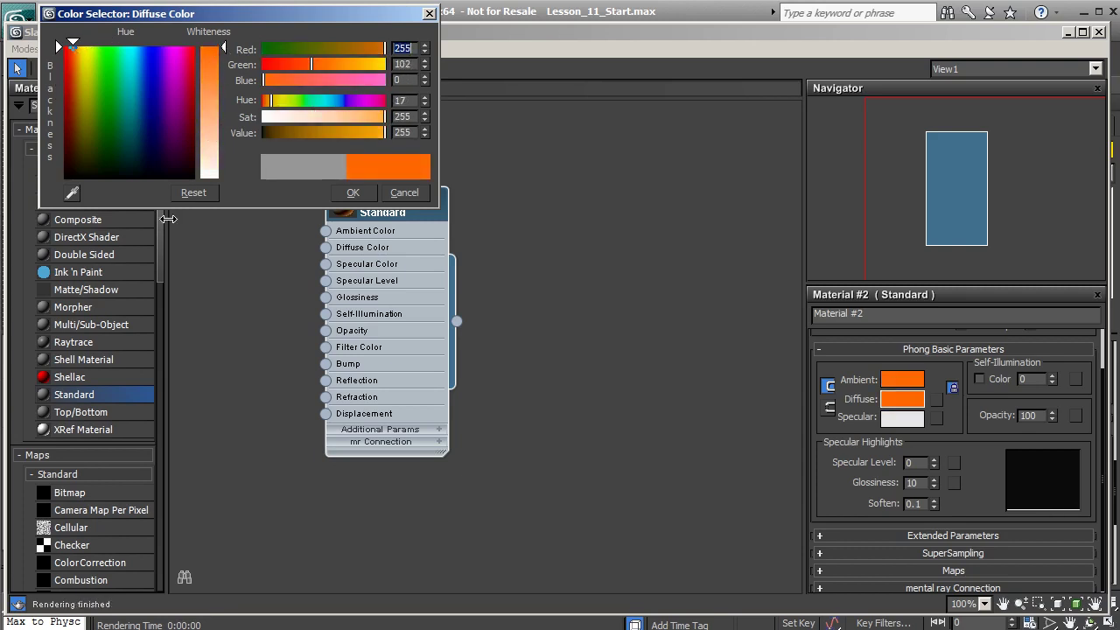
pyautogui.click(355, 192)
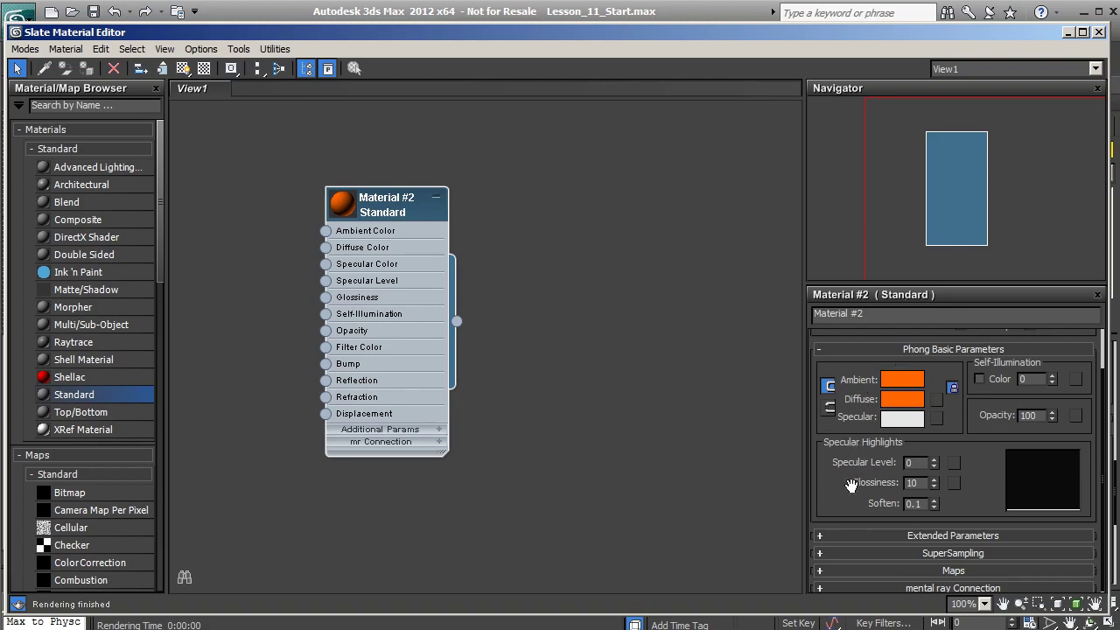
# Step: Enlarge the material node's preview sphere and raise the specular level to 105
pyautogui.scroll(-1, 852, 488)
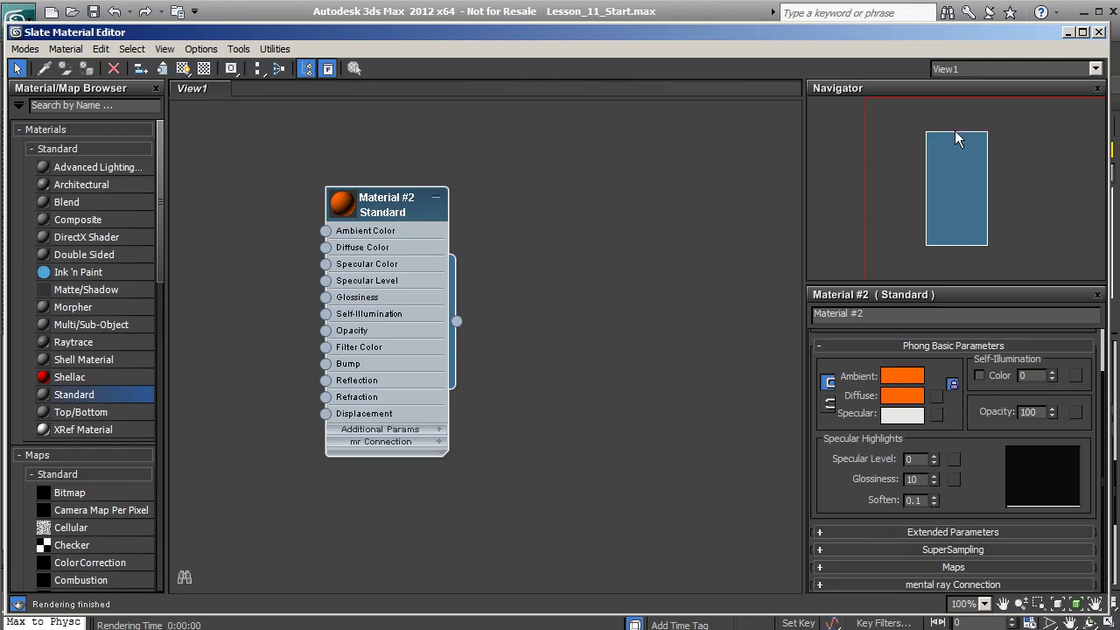
pyautogui.doubleClick(347, 206)
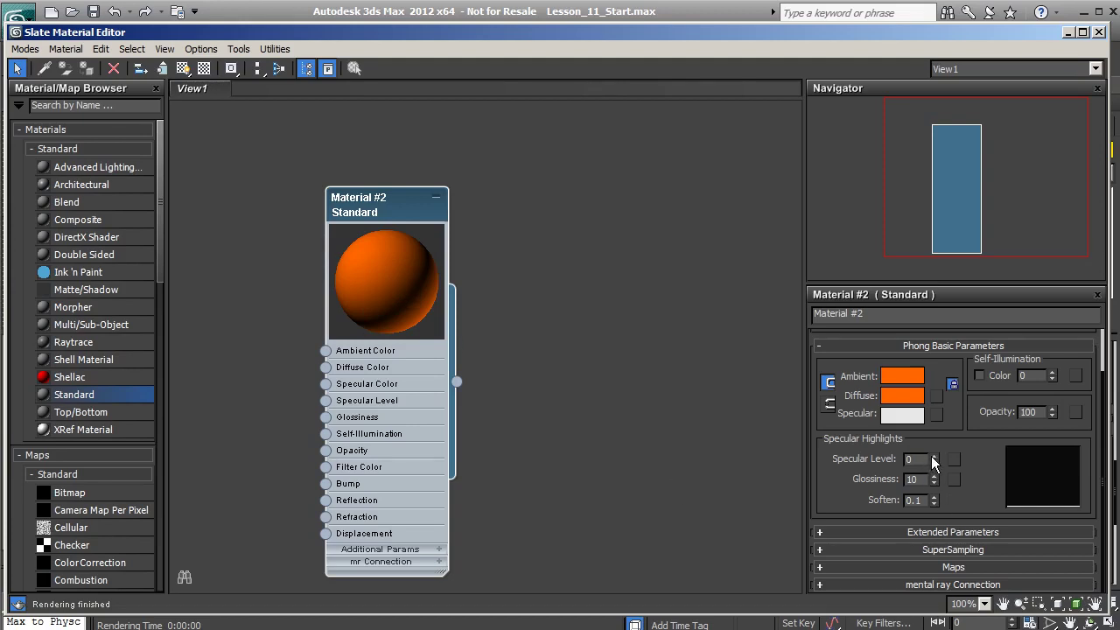
pyautogui.moveTo(932, 461); pyautogui.dragTo(933, 364)
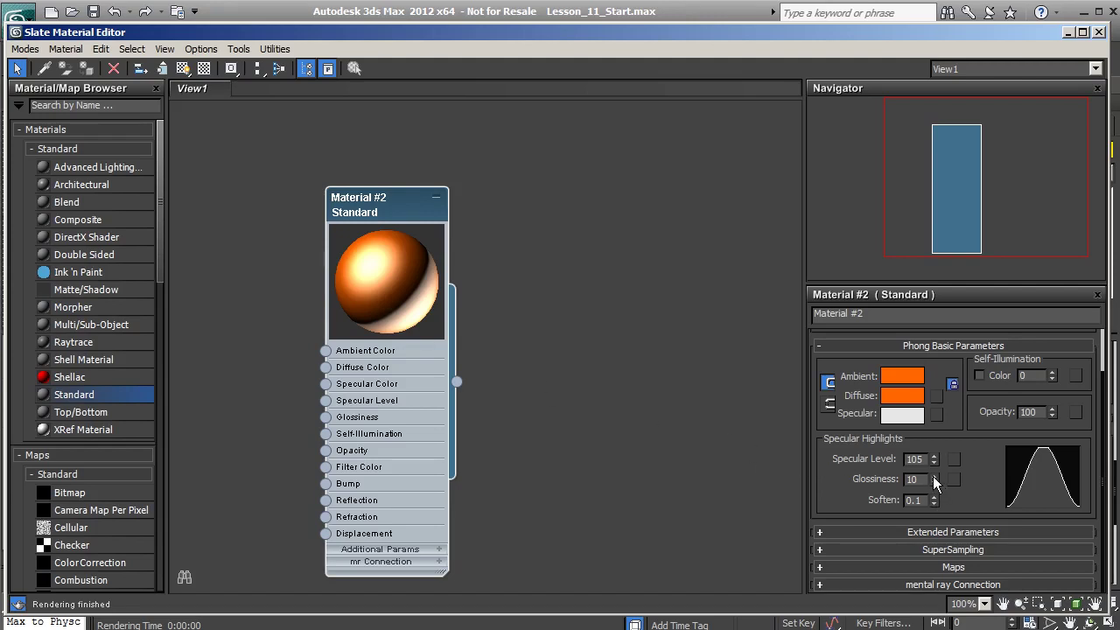
# Step: Try glossiness values of 0, 93 and 16 on the material, ending at 0
pyautogui.moveTo(934, 482); pyautogui.dragTo(933, 486)
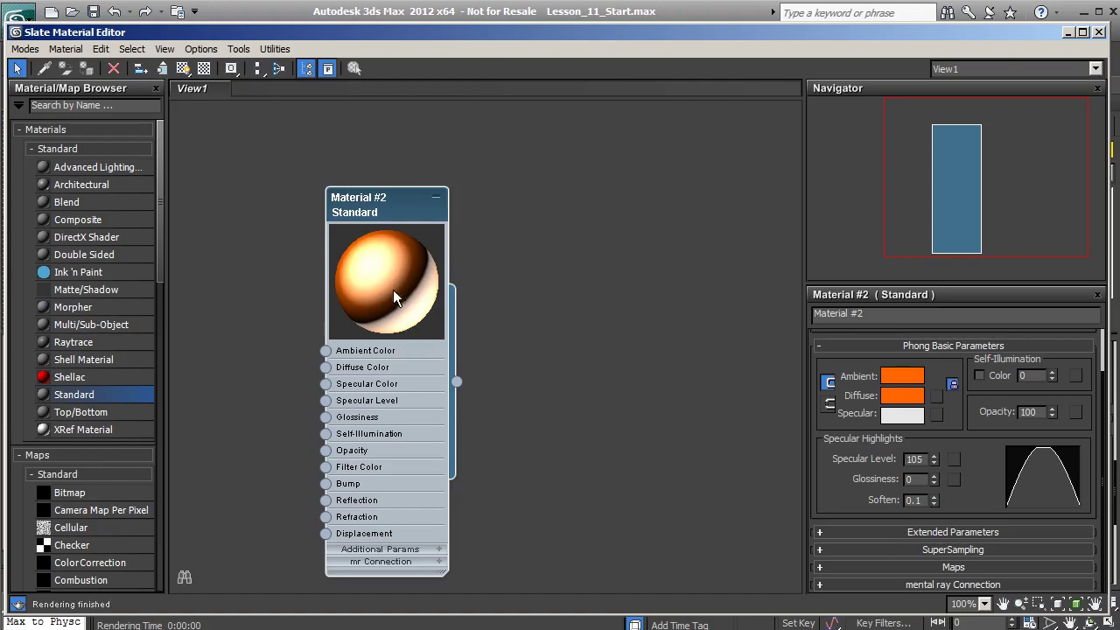
pyautogui.moveTo(933, 479); pyautogui.dragTo(918, 404)
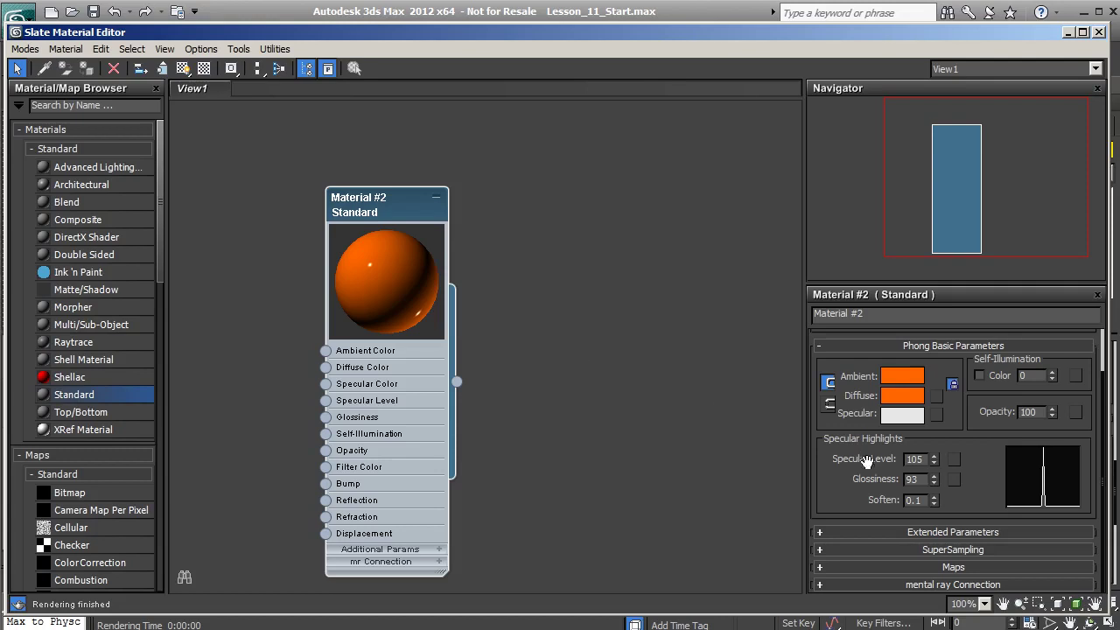
pyautogui.moveTo(933, 478); pyautogui.dragTo(930, 553)
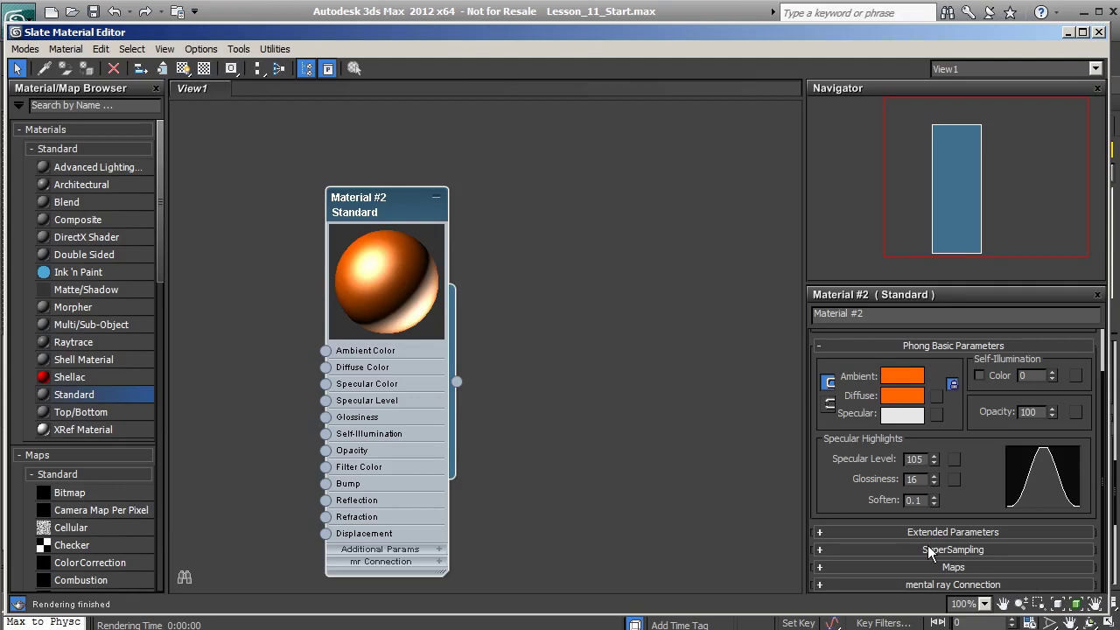
pyautogui.moveTo(932, 481); pyautogui.dragTo(932, 498)
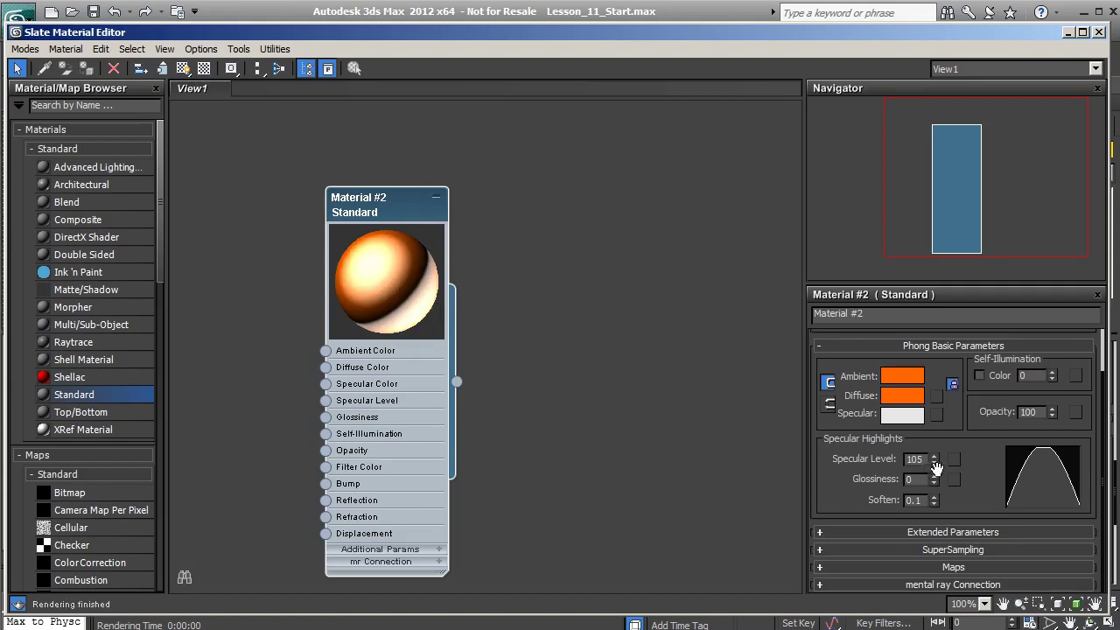
# Step: Adjust the specular highlights to a glossiness of 61 and a specular level of 93
pyautogui.moveTo(934, 464); pyautogui.dragTo(930, 525)
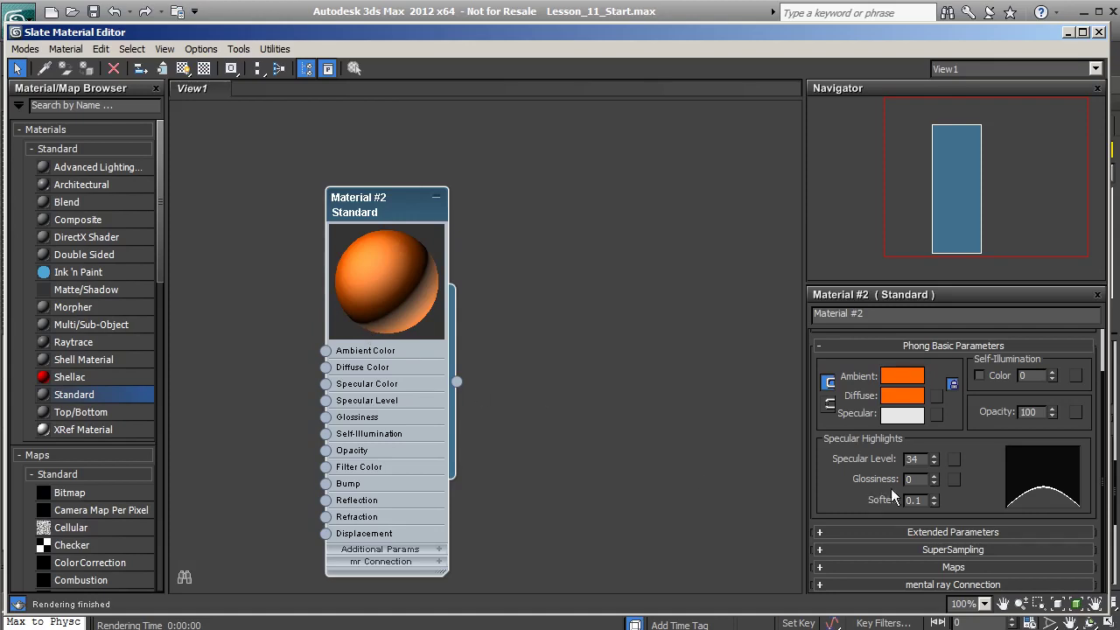
pyautogui.moveTo(933, 479); pyautogui.dragTo(933, 418)
pyautogui.moveTo(934, 458); pyautogui.dragTo(932, 436)
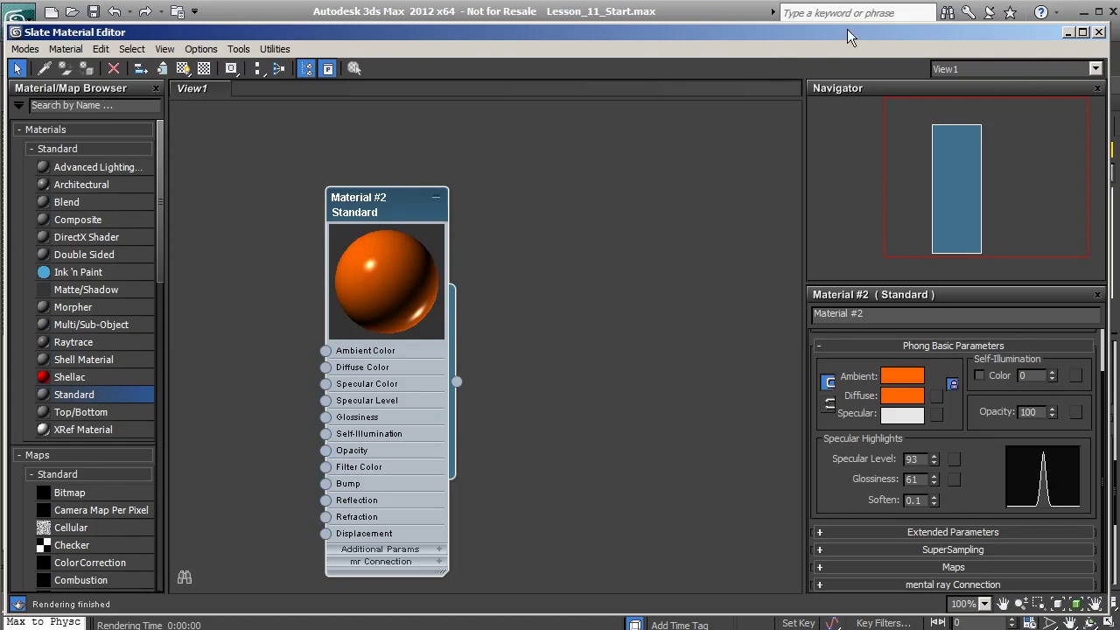
# Step: Move the material editor clear of the viewports, select the teapot and assign the orange material to it
pyautogui.moveTo(910, 31); pyautogui.dragTo(1077, 342)
pyautogui.moveTo(665, 350); pyautogui.dragTo(692, 522)
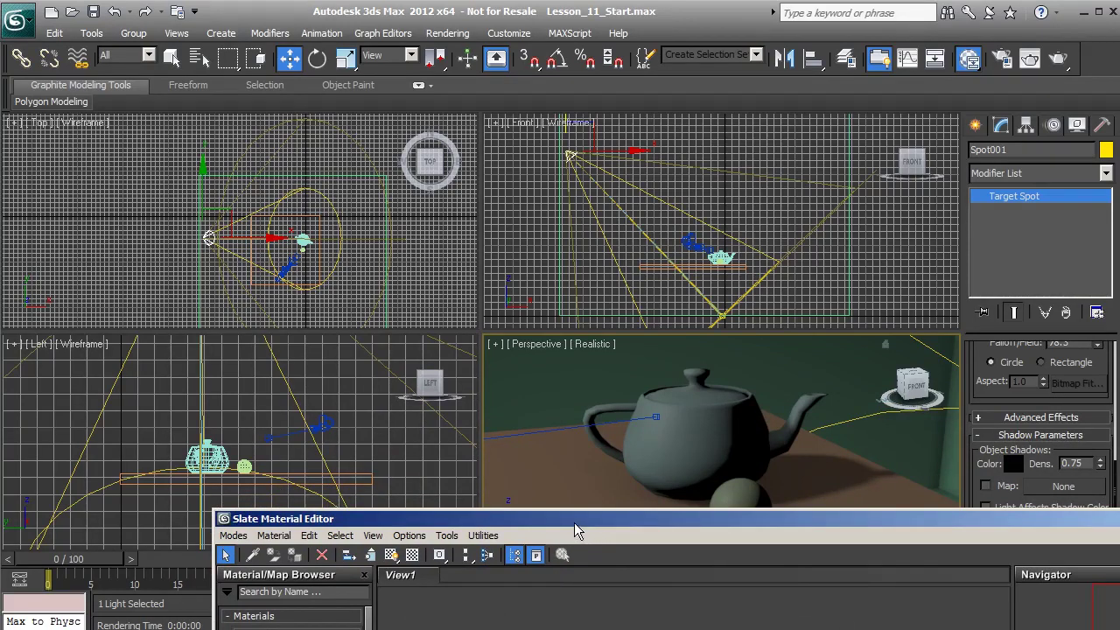
pyautogui.moveTo(575, 523); pyautogui.dragTo(547, 539)
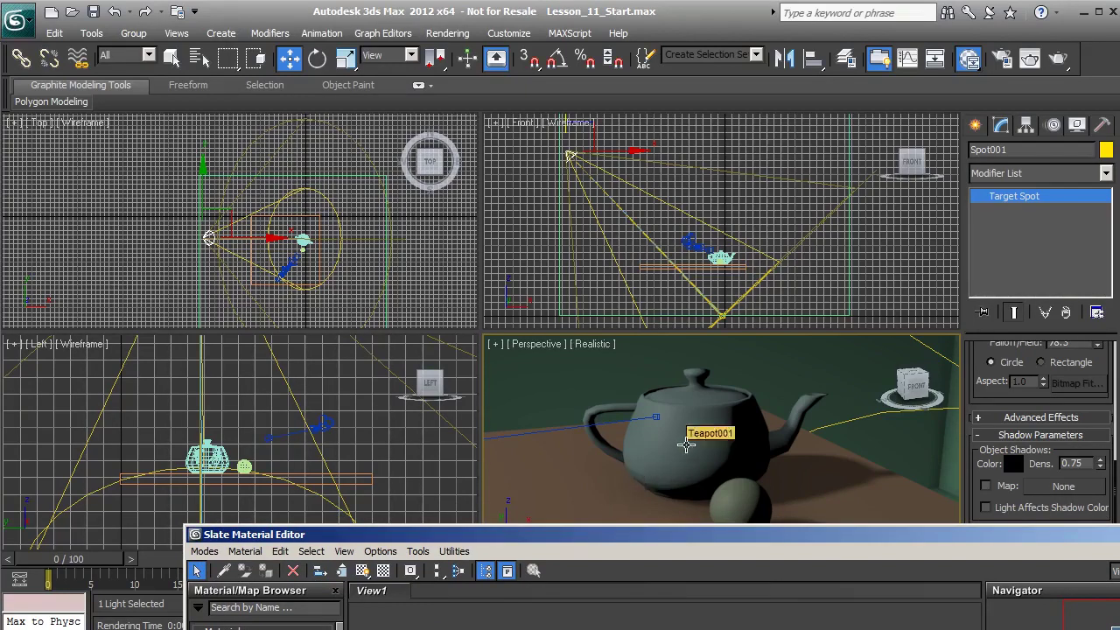
pyautogui.click(662, 473)
pyautogui.moveTo(613, 535); pyautogui.dragTo(591, 543)
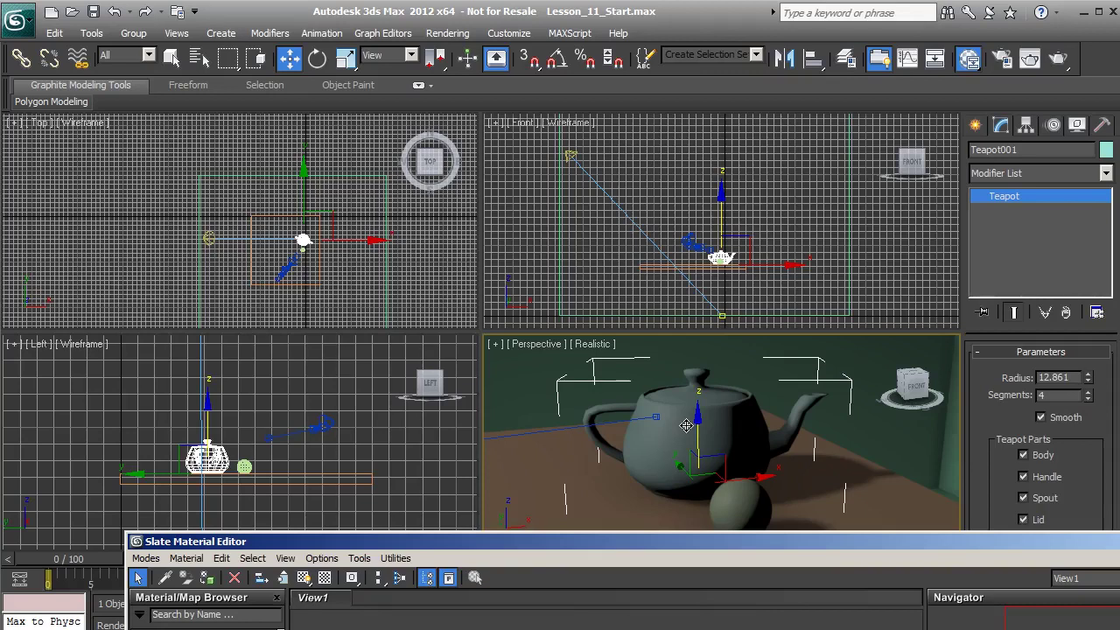
pyautogui.click(208, 583)
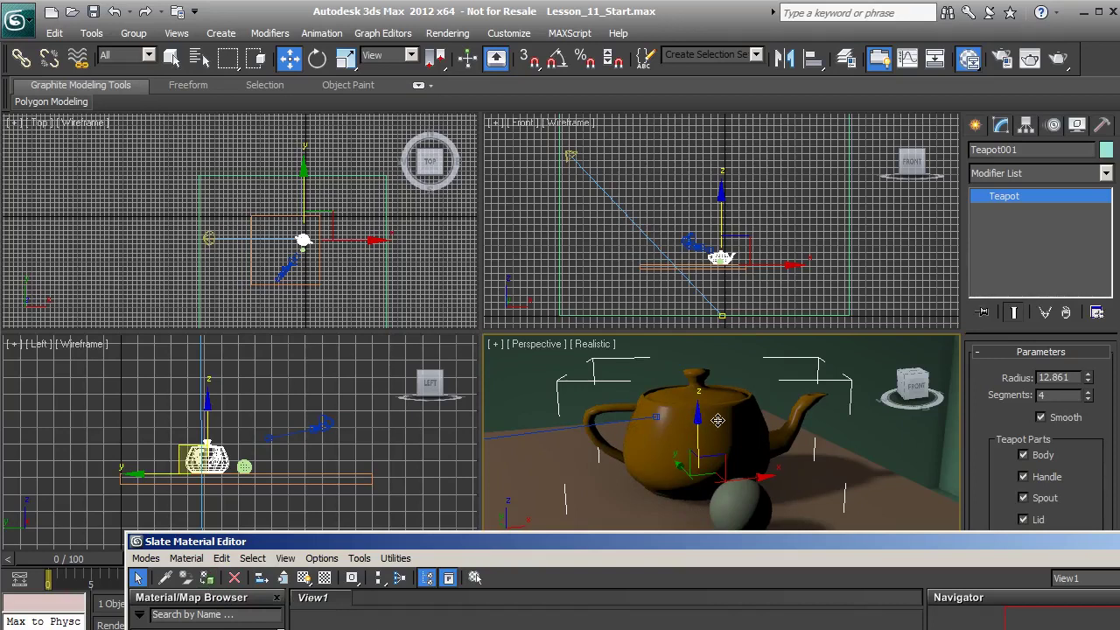
# Step: Select the sphere beside the teapot and assign the same orange material to it
pyautogui.moveTo(694, 540); pyautogui.dragTo(605, 66)
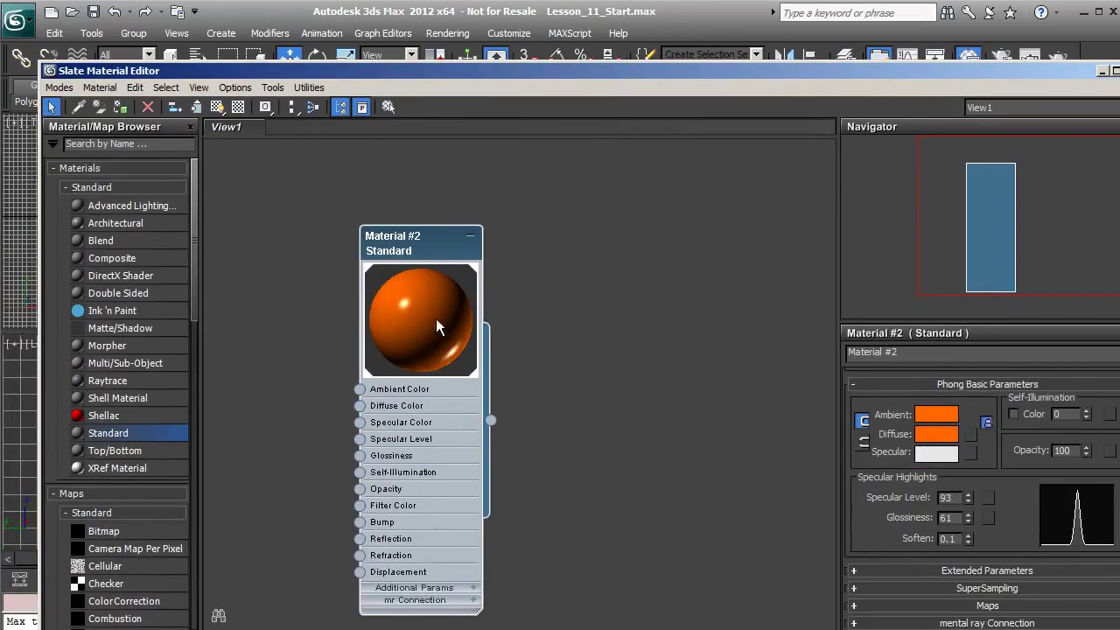
pyautogui.moveTo(500, 91); pyautogui.dragTo(636, 560)
pyautogui.click(734, 513)
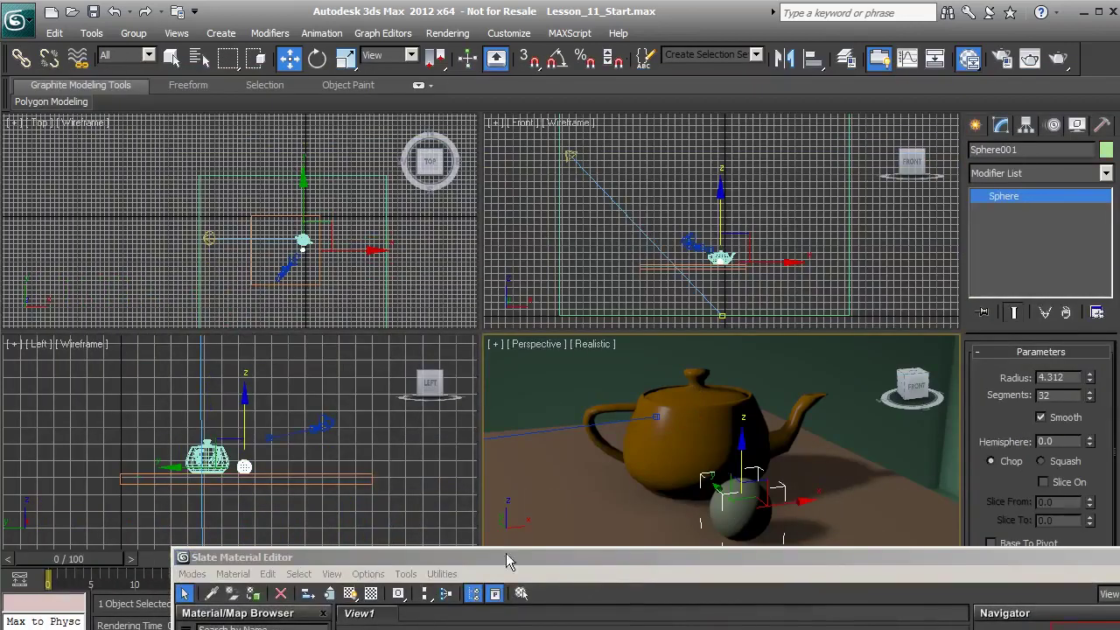
pyautogui.click(252, 594)
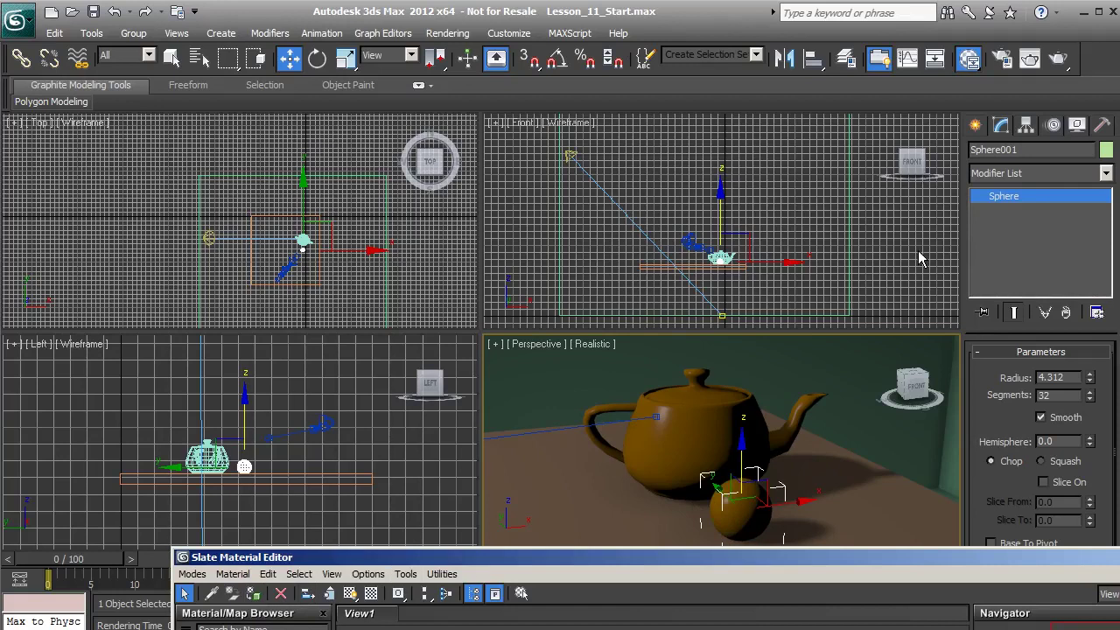
# Step: Render the perspective view and compare the teapot and sphere with the material's preview
pyautogui.click(1058, 59)
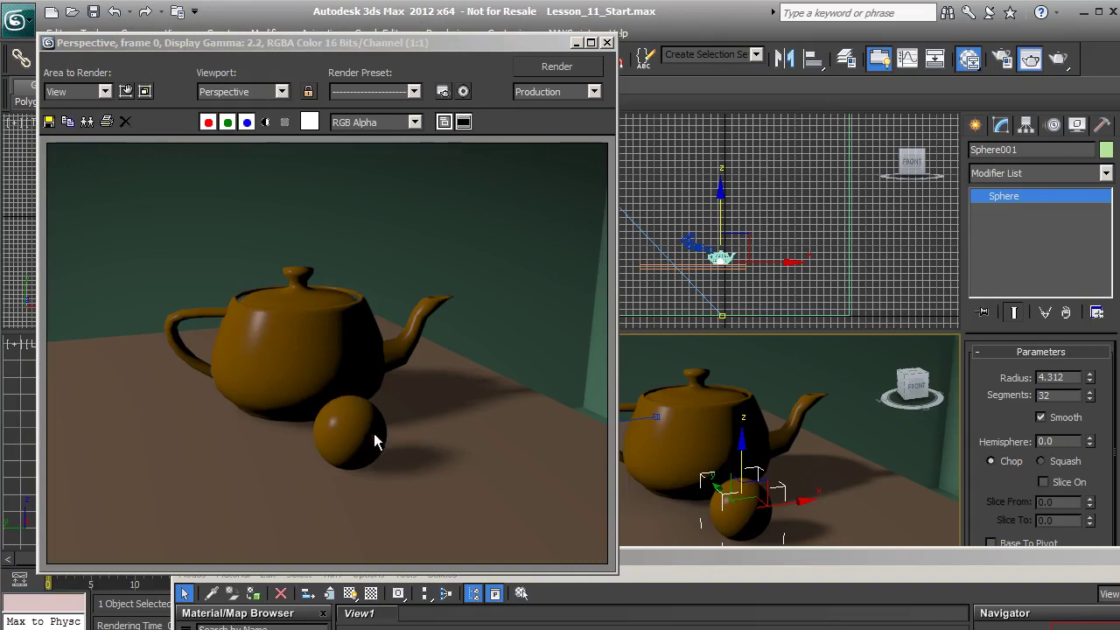
pyautogui.click(608, 42)
pyautogui.moveTo(678, 558); pyautogui.dragTo(543, 53)
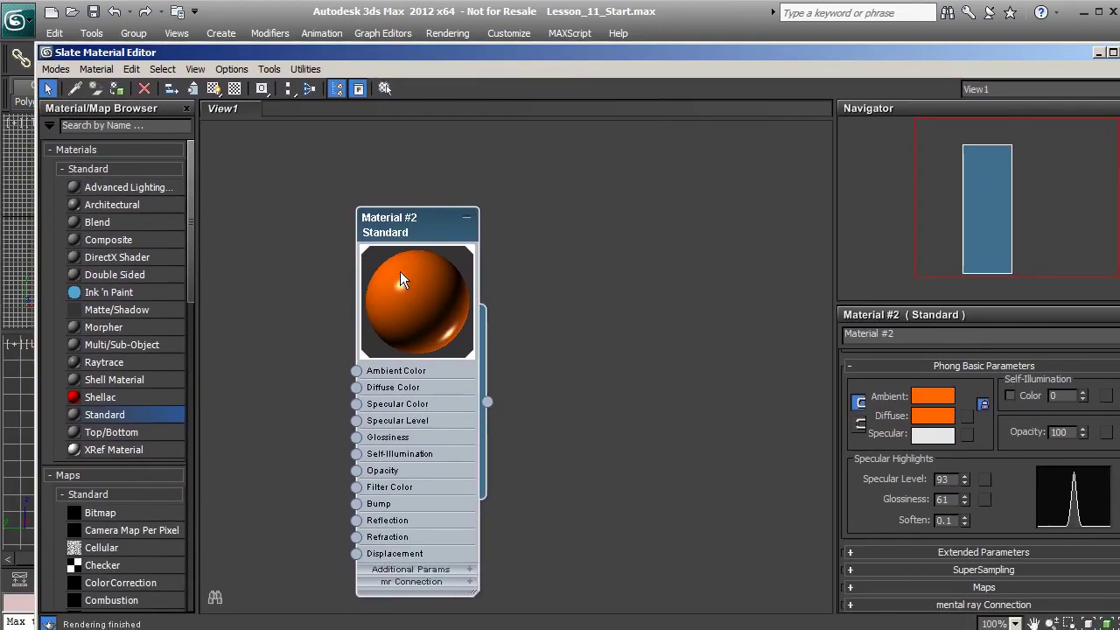
pyautogui.moveTo(477, 53); pyautogui.dragTo(573, 570)
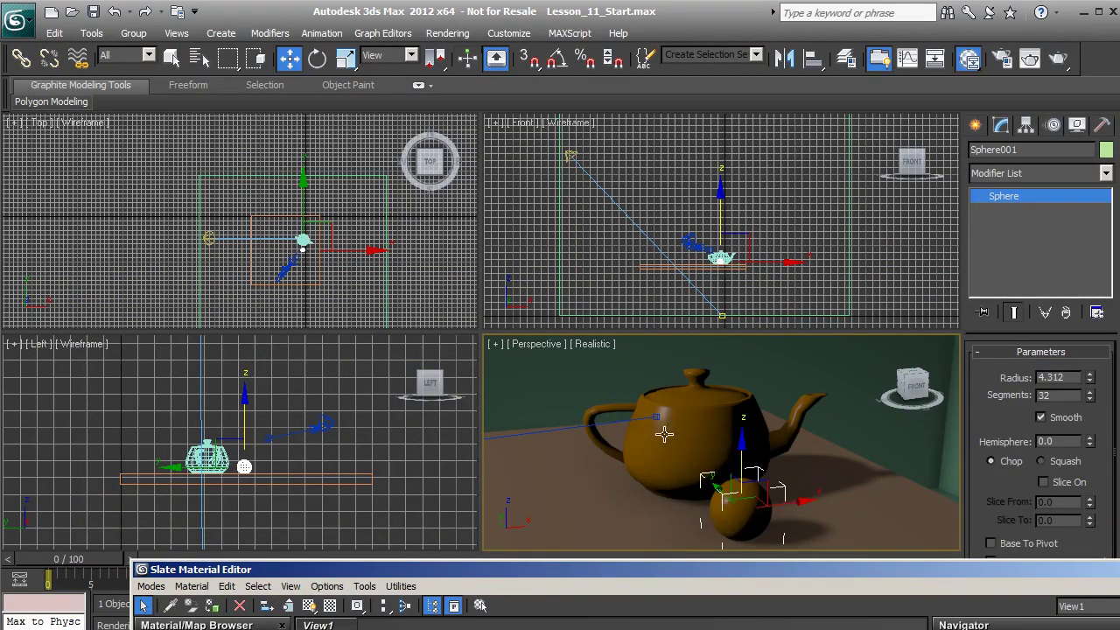
# Step: Bring the material editor back over the viewports and change the material's diffuse color to white
pyautogui.moveTo(678, 573); pyautogui.dragTo(580, 92)
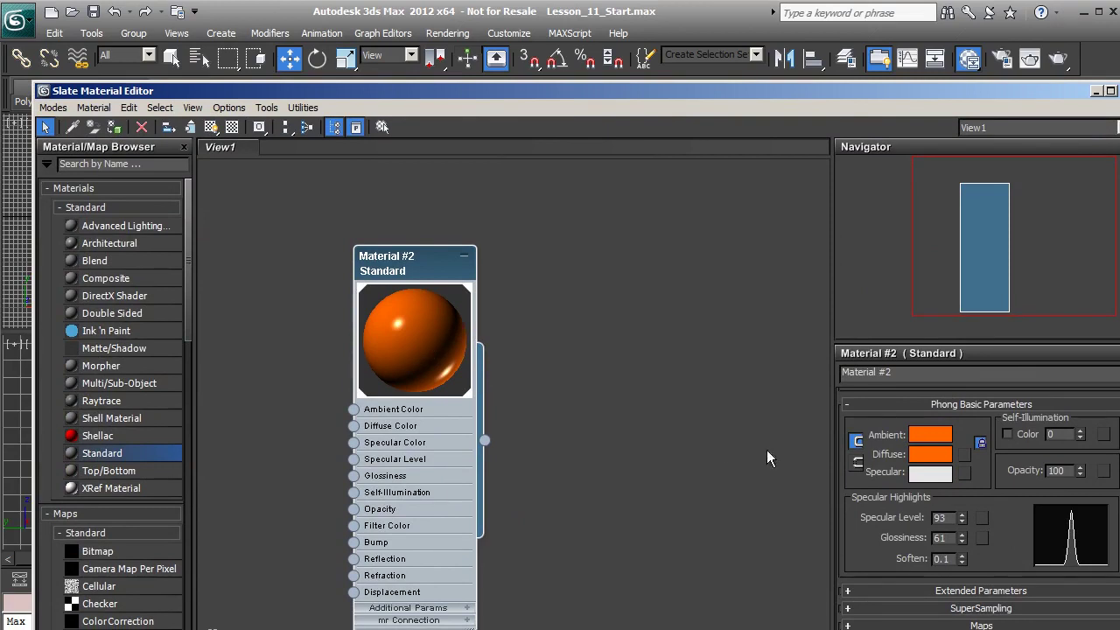
pyautogui.click(915, 455)
pyautogui.moveTo(230, 67); pyautogui.dragTo(225, 180)
pyautogui.click(350, 193)
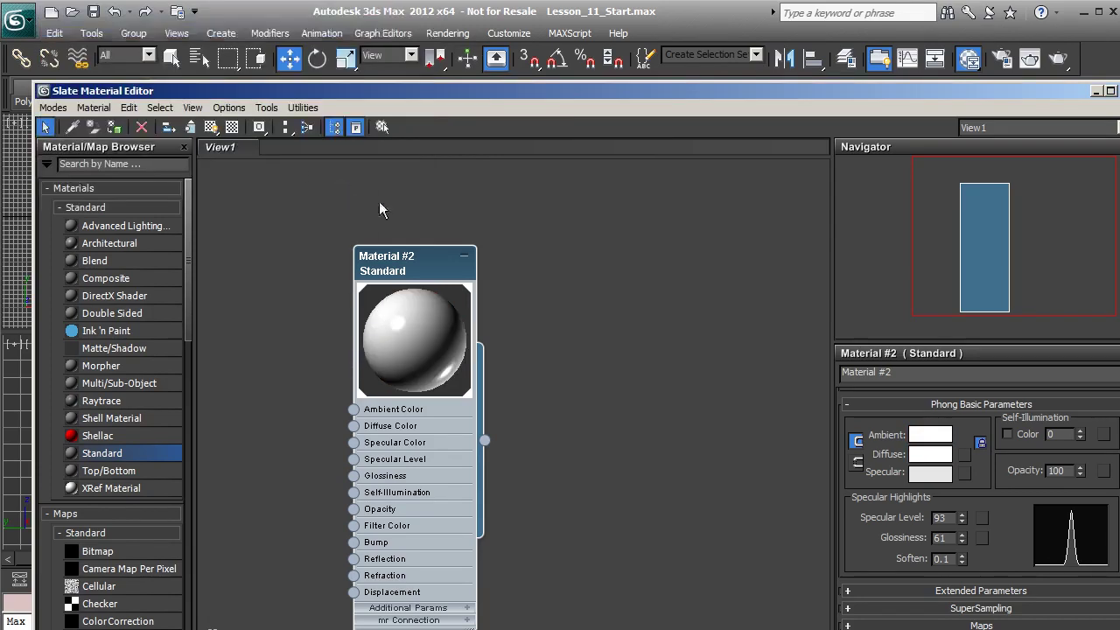
# Step: Uncover the viewports to inspect the white material on the teapot and sphere, and bring the material editor back over them
pyautogui.moveTo(567, 92); pyautogui.dragTo(629, 563)
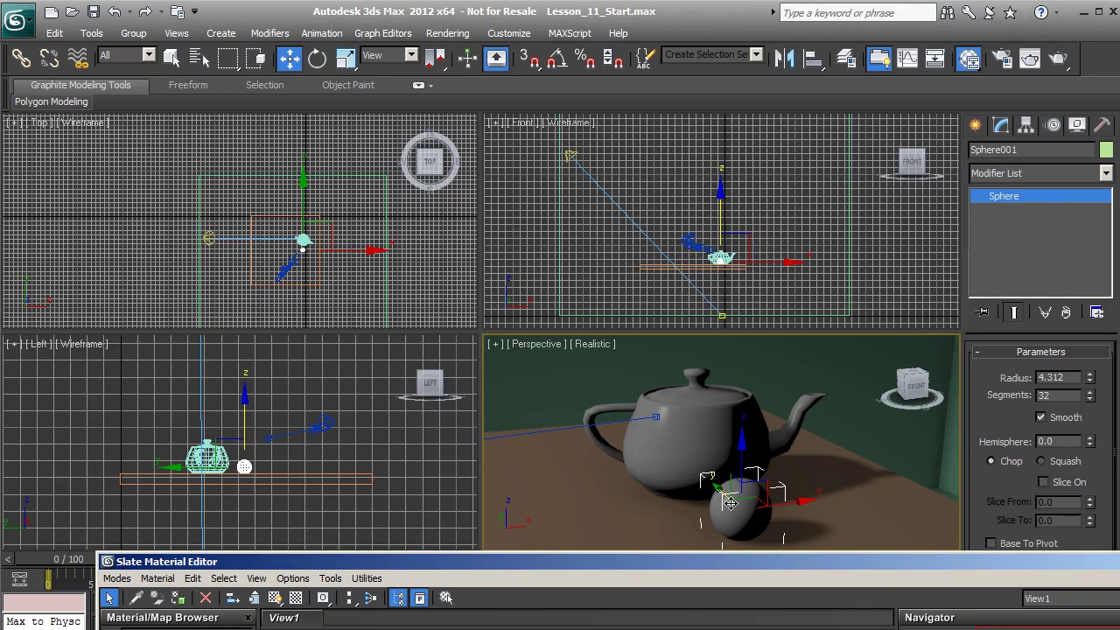
pyautogui.moveTo(672, 561); pyautogui.dragTo(623, 161)
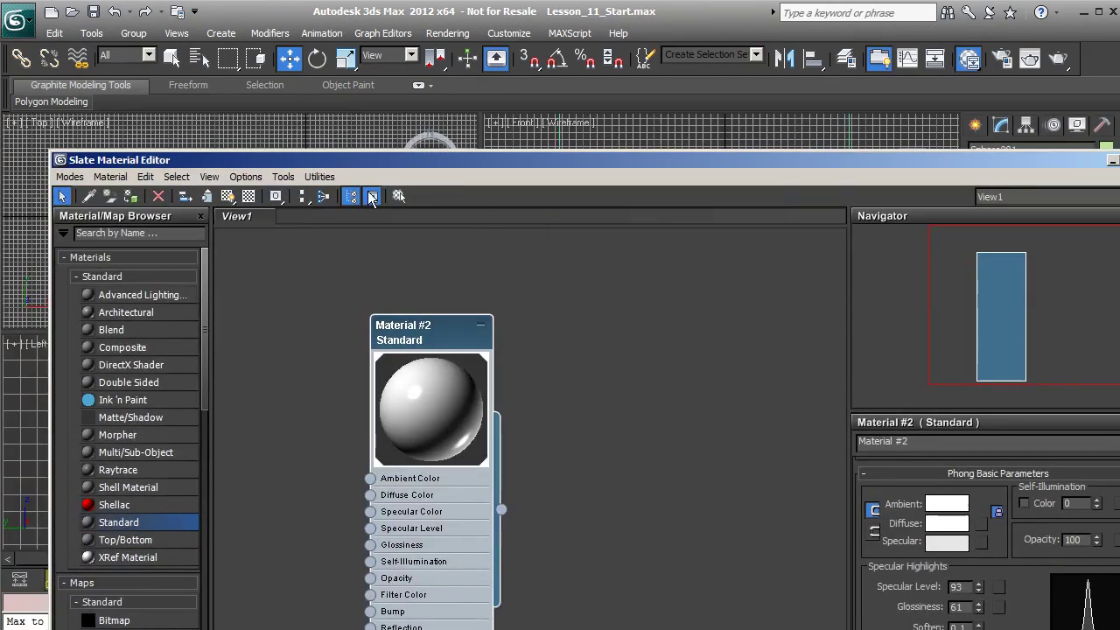
pyautogui.moveTo(418, 161); pyautogui.dragTo(510, 524)
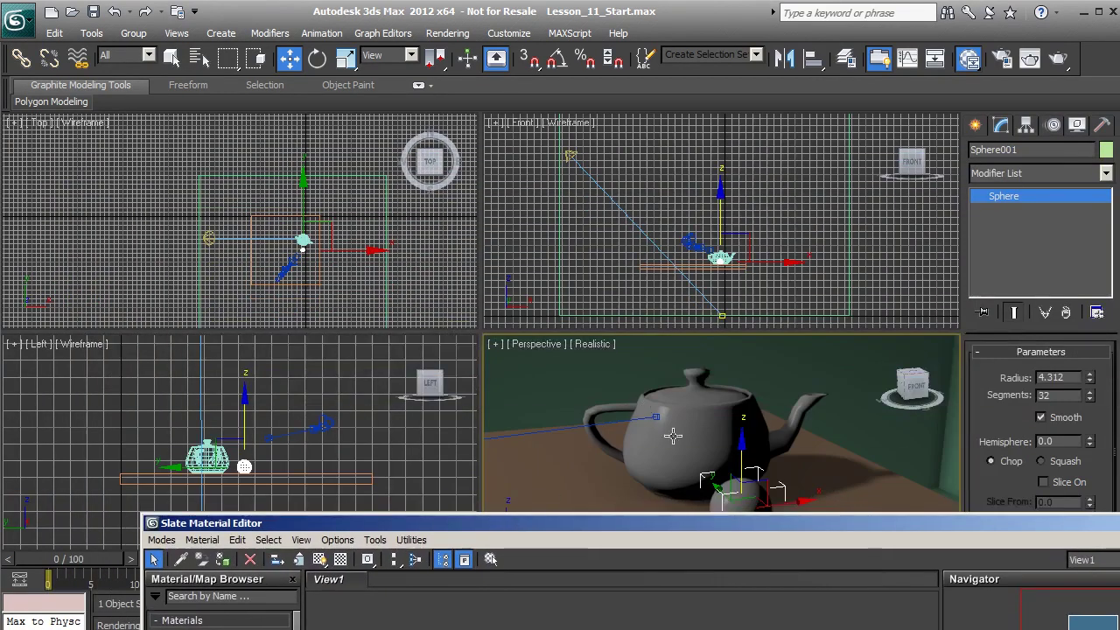
pyautogui.moveTo(636, 530); pyautogui.dragTo(570, 169)
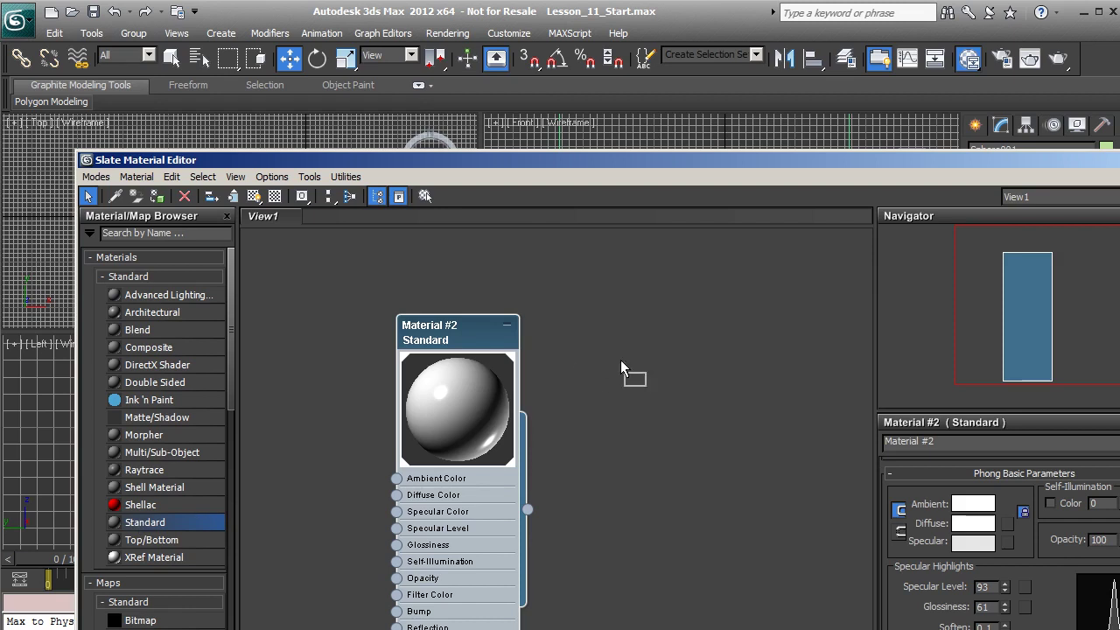
# Step: Add a second Standard material beside the first and set the first material's diffuse color to orange (red 255, green 84, blue 0)
pyautogui.moveTo(596, 365); pyautogui.dragTo(596, 365)
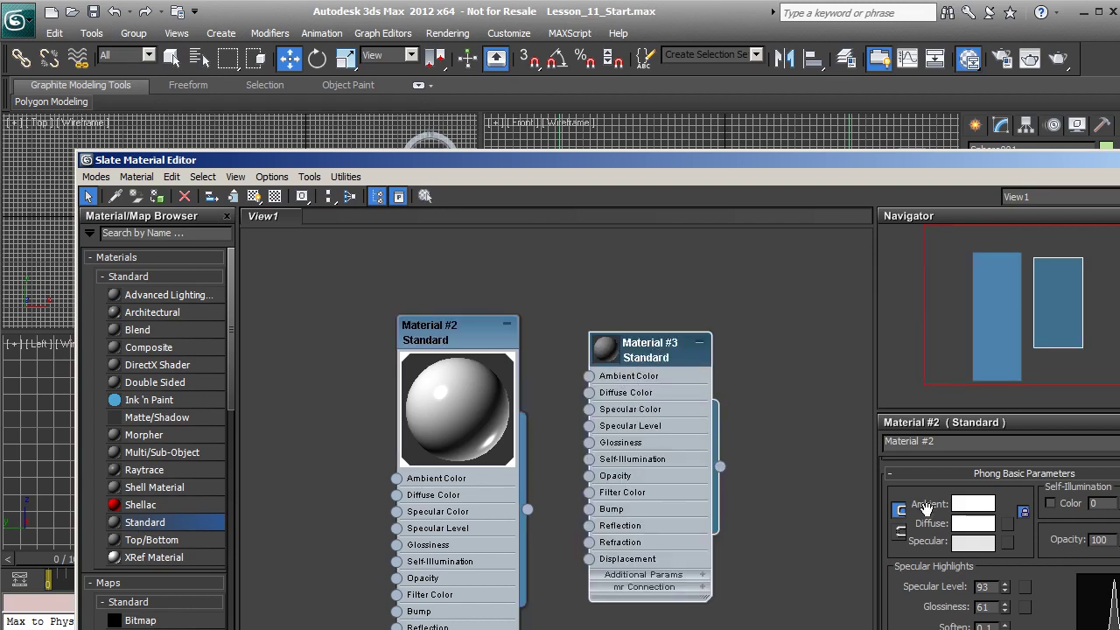
pyautogui.click(967, 525)
pyautogui.moveTo(158, 119); pyautogui.dragTo(71, 45)
pyautogui.moveTo(226, 184); pyautogui.dragTo(223, 49)
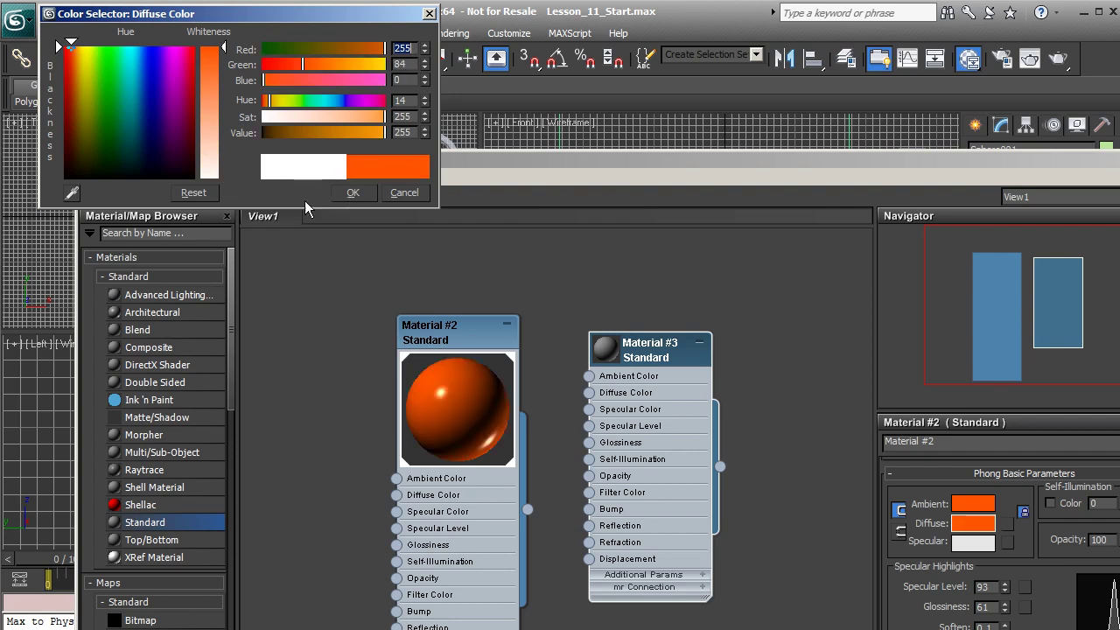
pyautogui.click(351, 194)
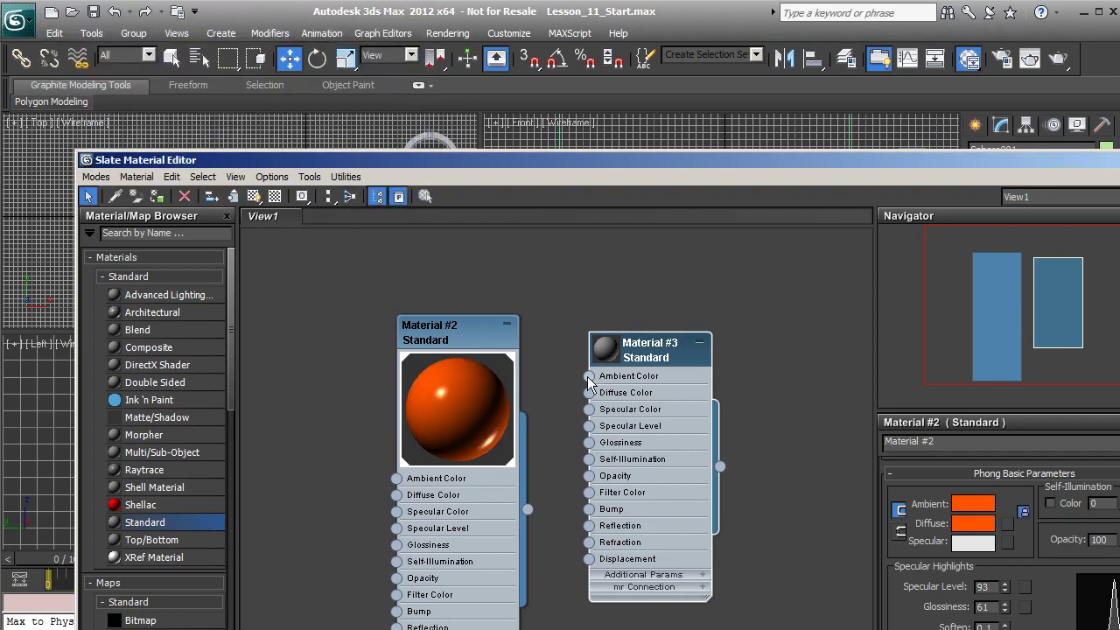
# Step: Give the second Standard material a pure white diffuse color, a specular level of 74 and a glossiness of 51
pyautogui.doubleClick(636, 393)
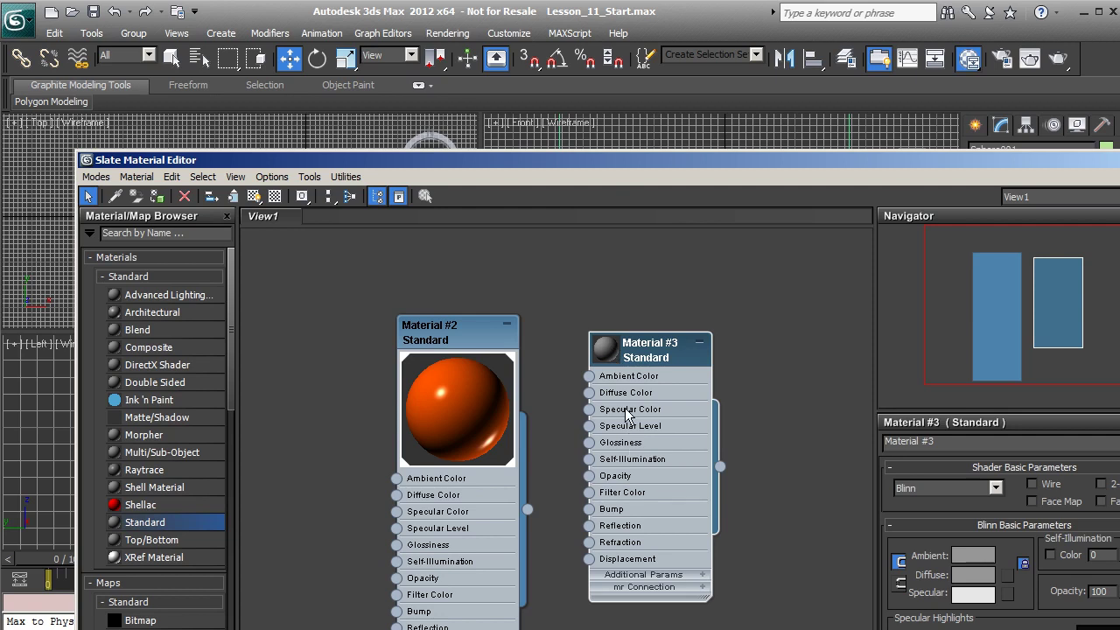
pyautogui.moveTo(583, 159); pyautogui.dragTo(515, 42)
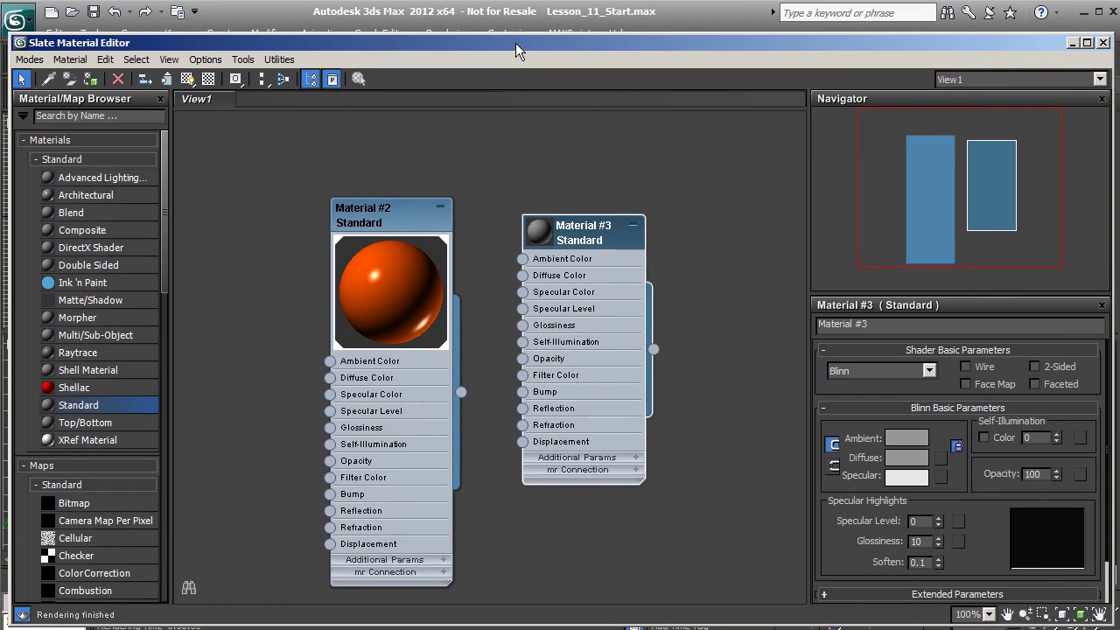
pyautogui.click(891, 461)
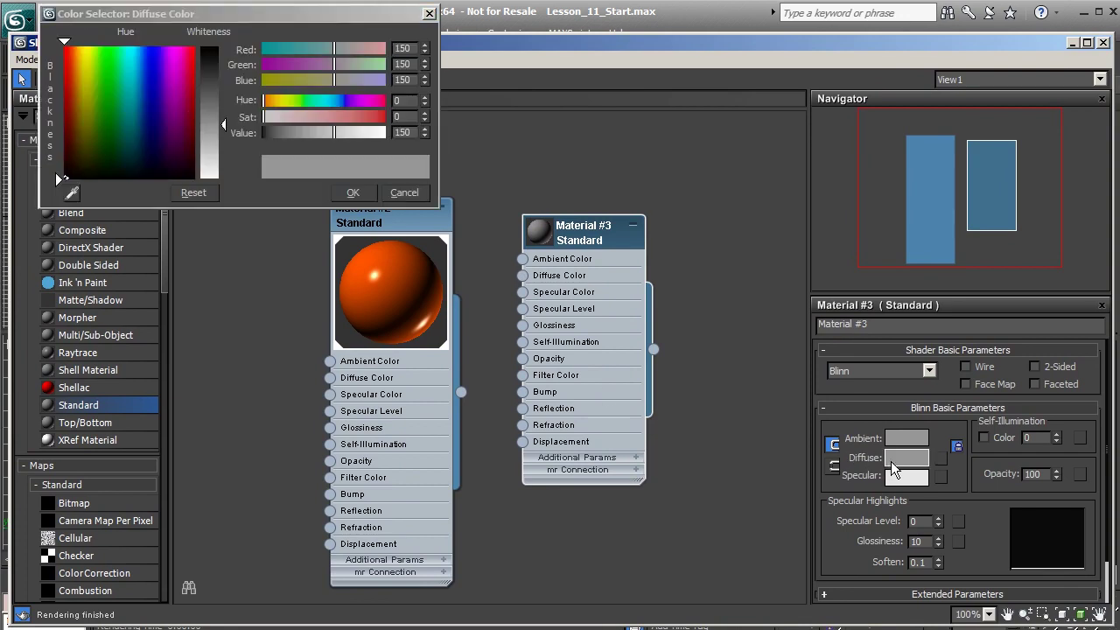
pyautogui.moveTo(85, 166); pyautogui.dragTo(218, 179)
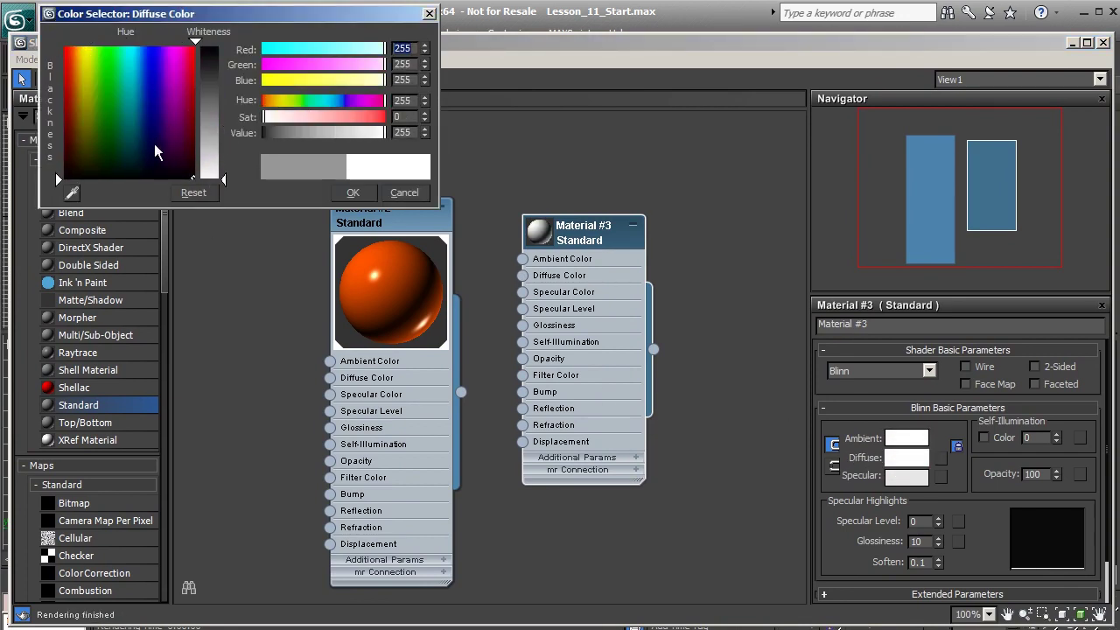
pyautogui.click(349, 193)
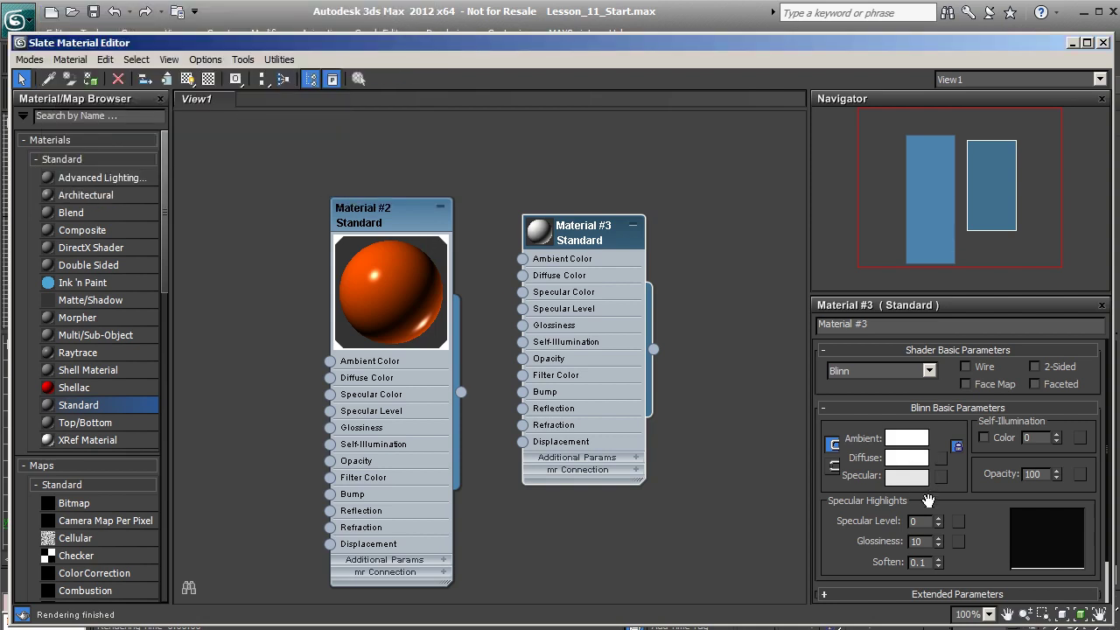
pyautogui.moveTo(938, 523); pyautogui.dragTo(948, 473)
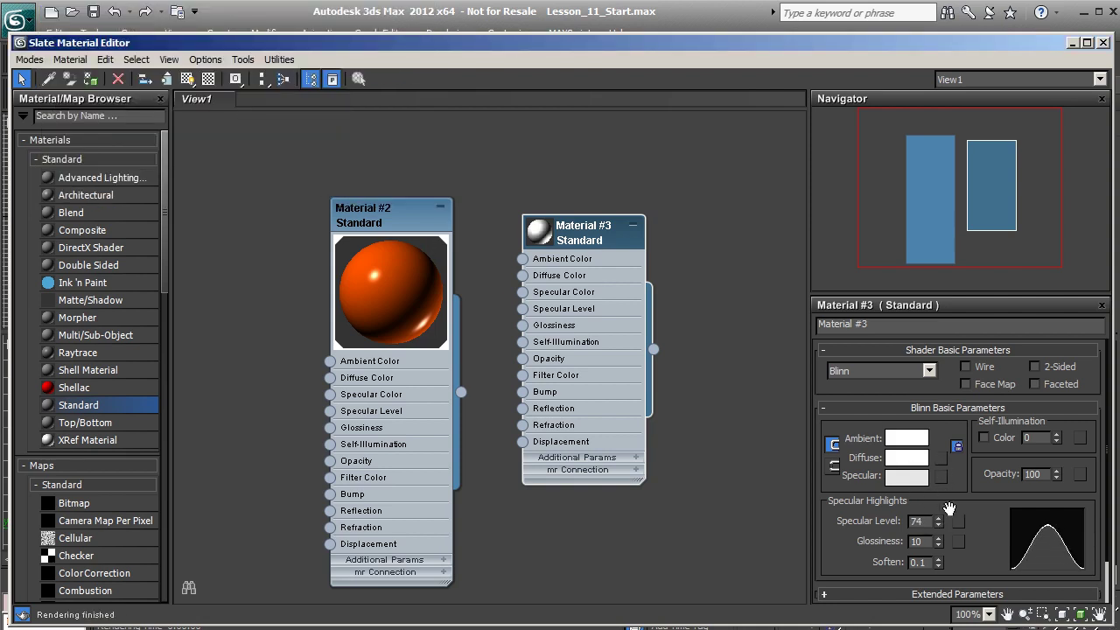
pyautogui.moveTo(939, 541); pyautogui.dragTo(933, 501)
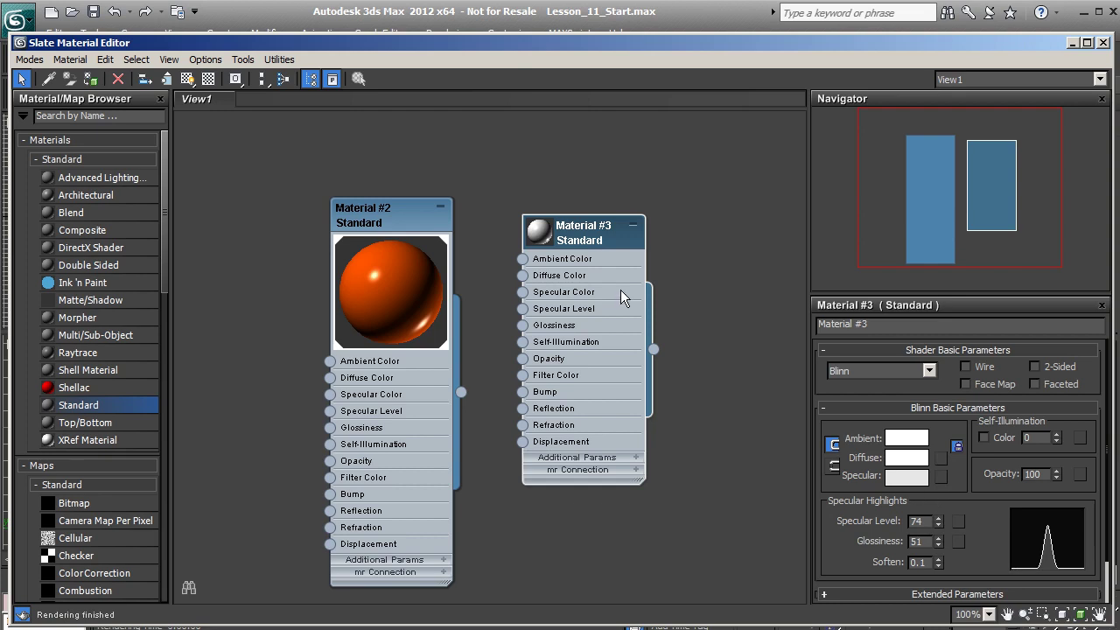
# Step: Uncover the viewports, assign the glossy white material to the sphere and check it against the orange teapot
pyautogui.moveTo(501, 42); pyautogui.dragTo(608, 566)
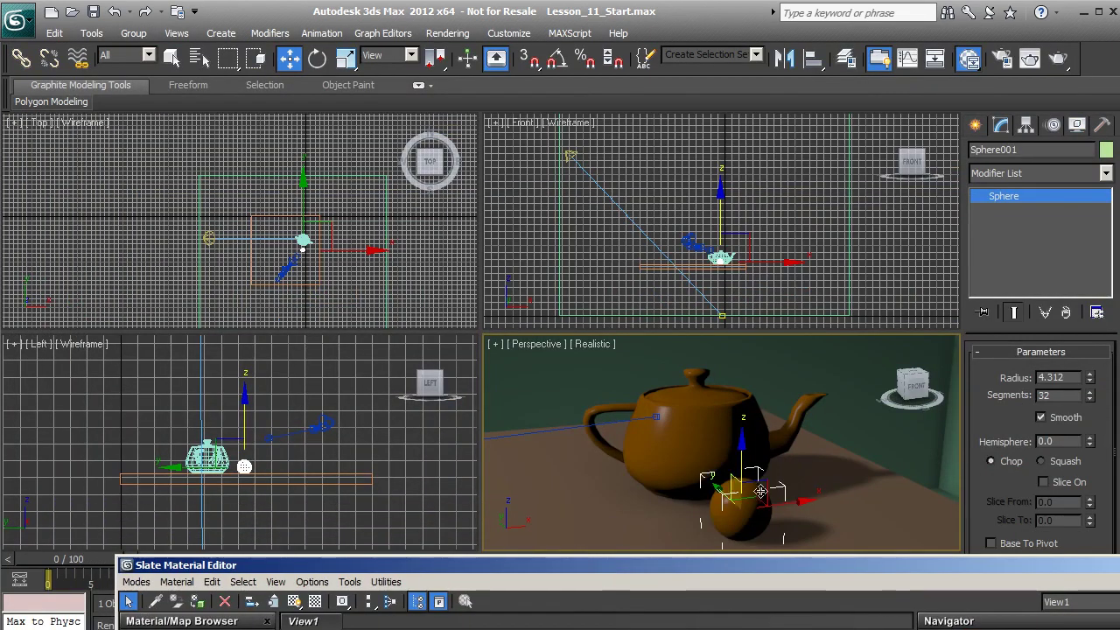
pyautogui.click(200, 603)
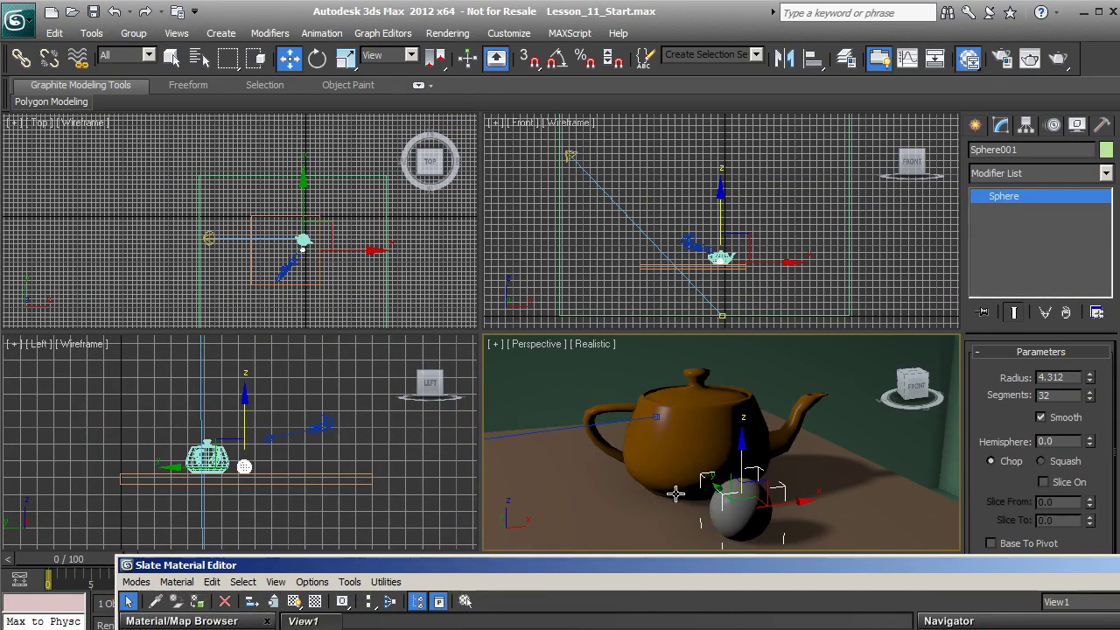
pyautogui.click(687, 422)
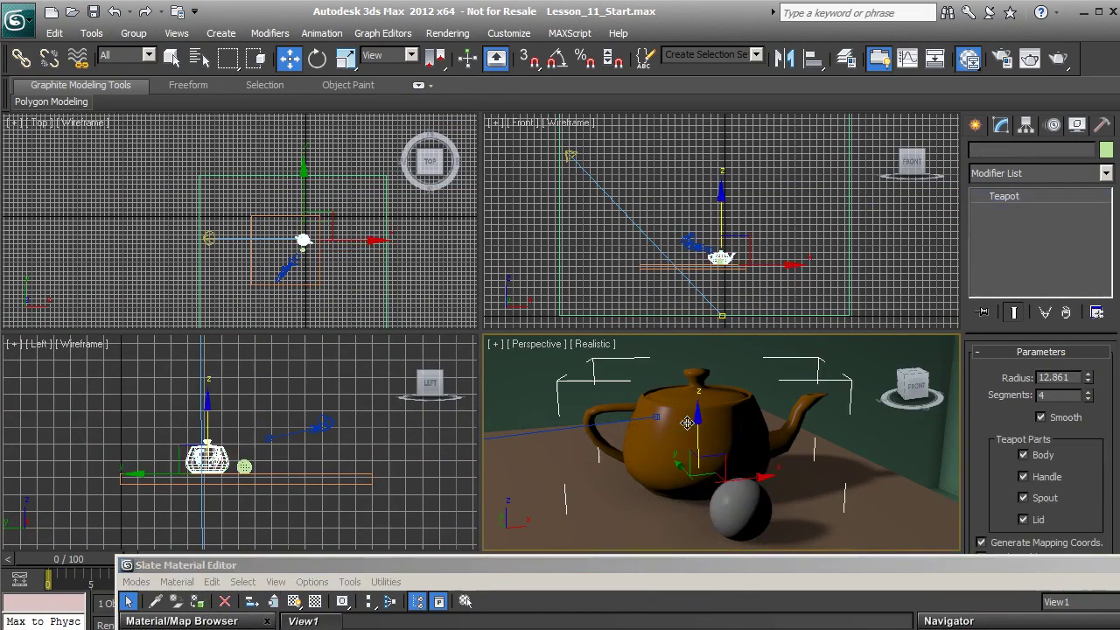
pyautogui.click(731, 504)
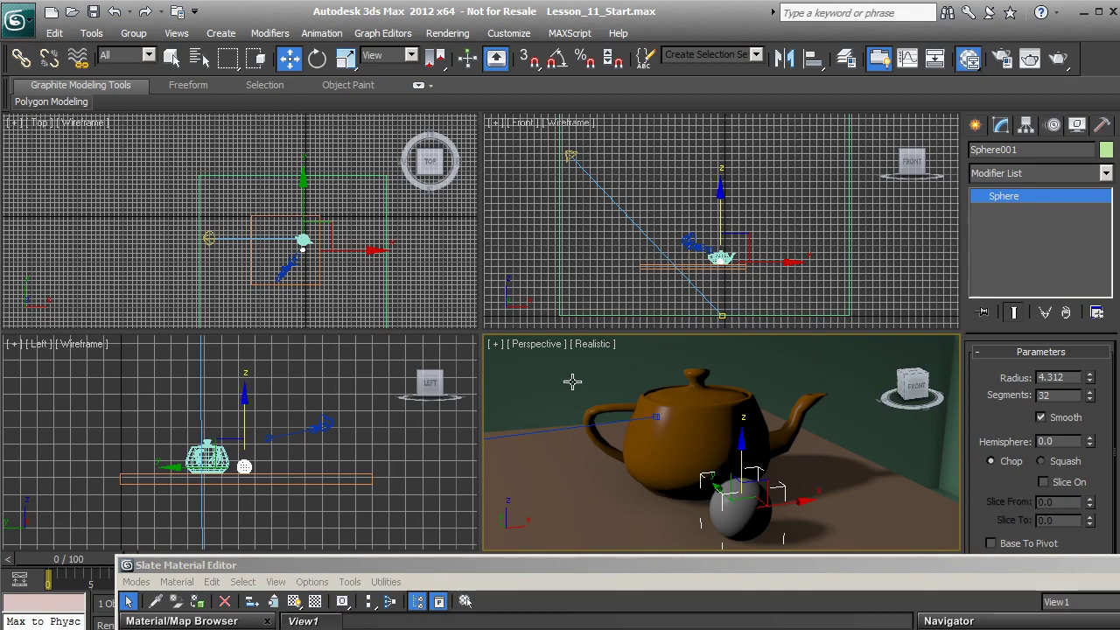
# Step: Add a third Standard material beside the orange one and set its diffuse color to pure white (255)
pyautogui.moveTo(772, 573); pyautogui.dragTo(627, 45)
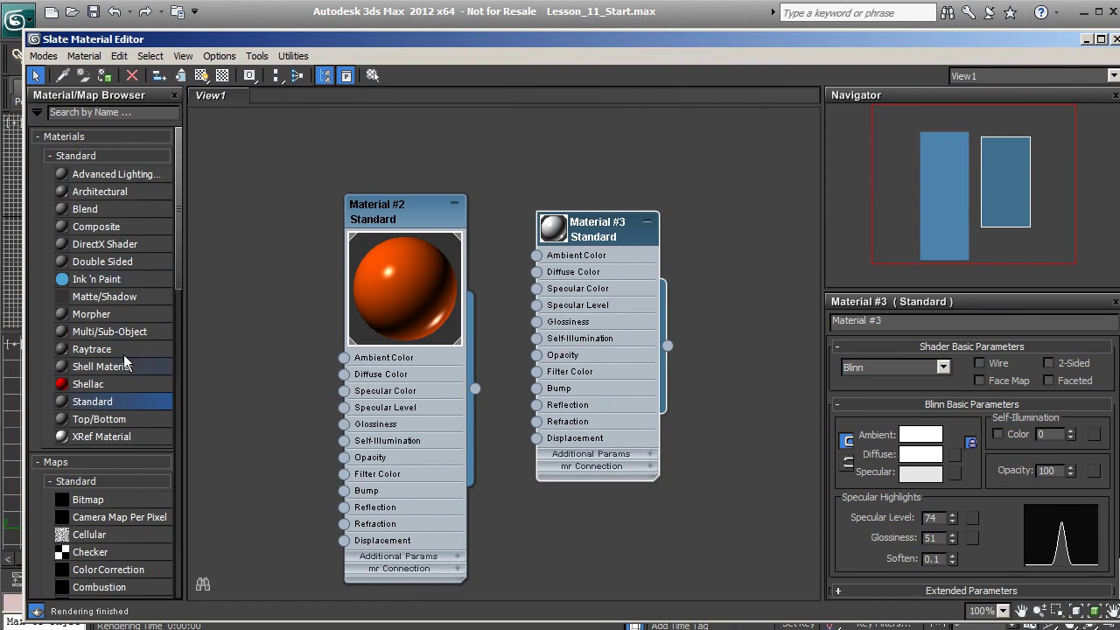
pyautogui.moveTo(76, 407); pyautogui.dragTo(252, 256)
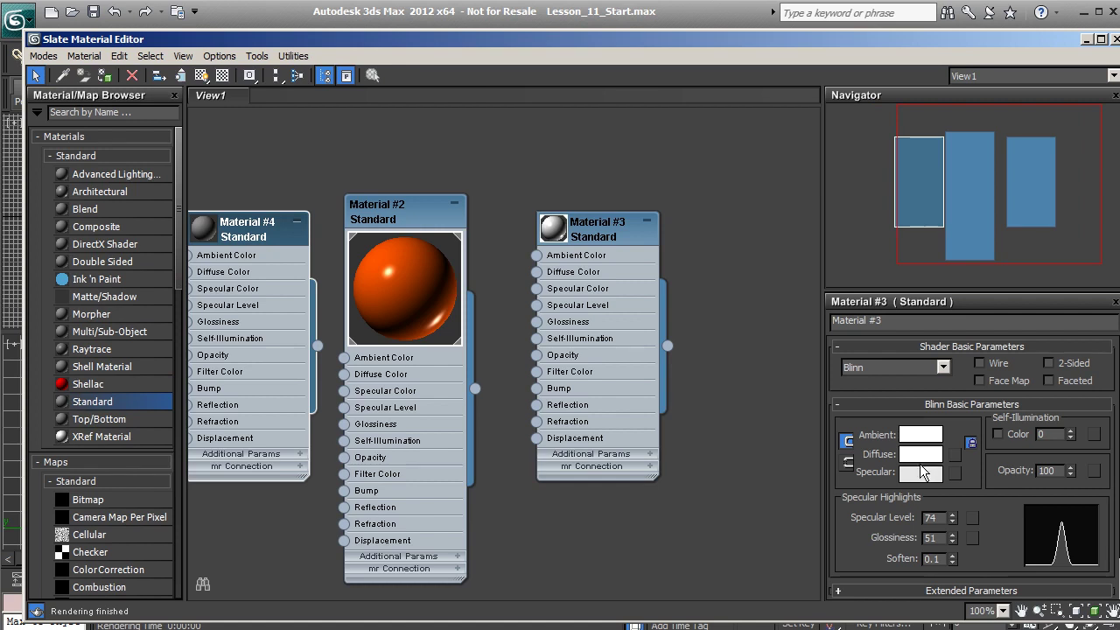
pyautogui.doubleClick(231, 297)
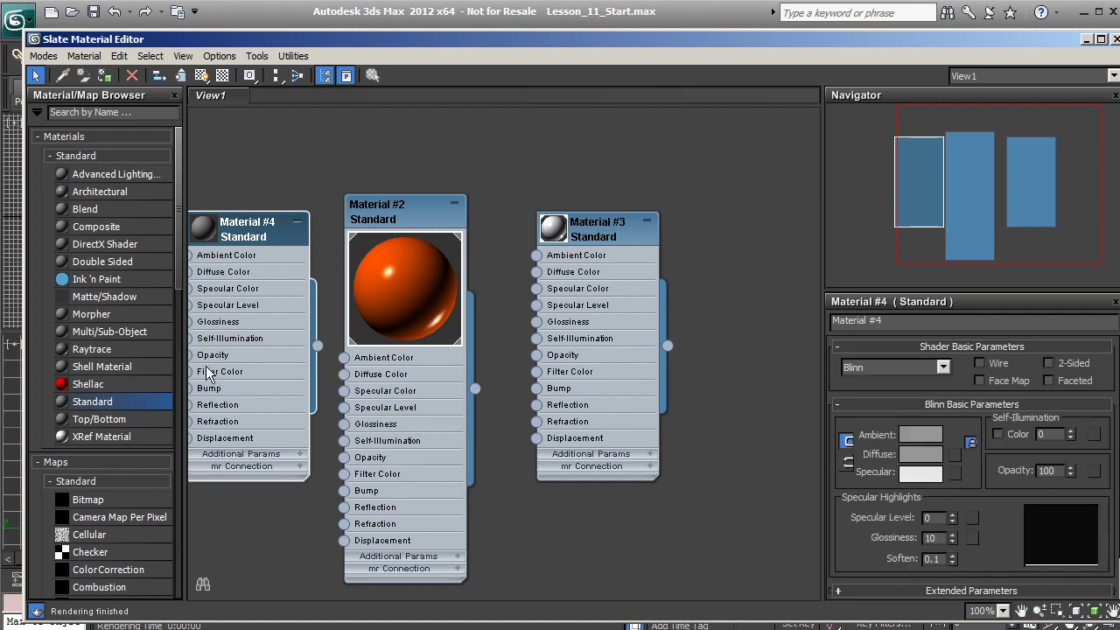
pyautogui.click(914, 464)
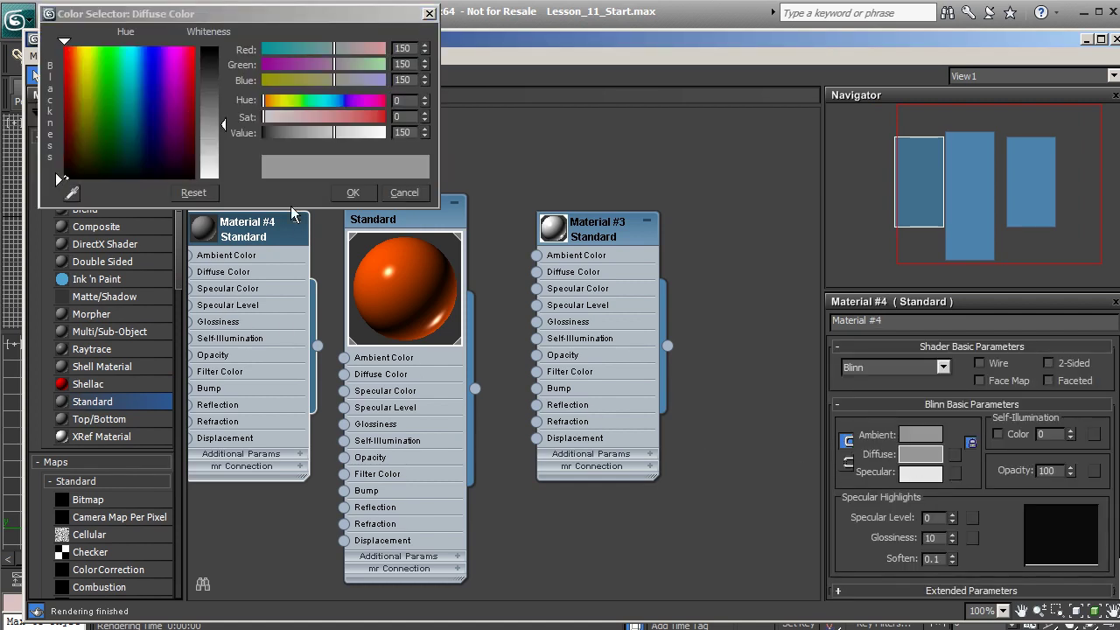
pyautogui.moveTo(231, 136); pyautogui.dragTo(225, 169)
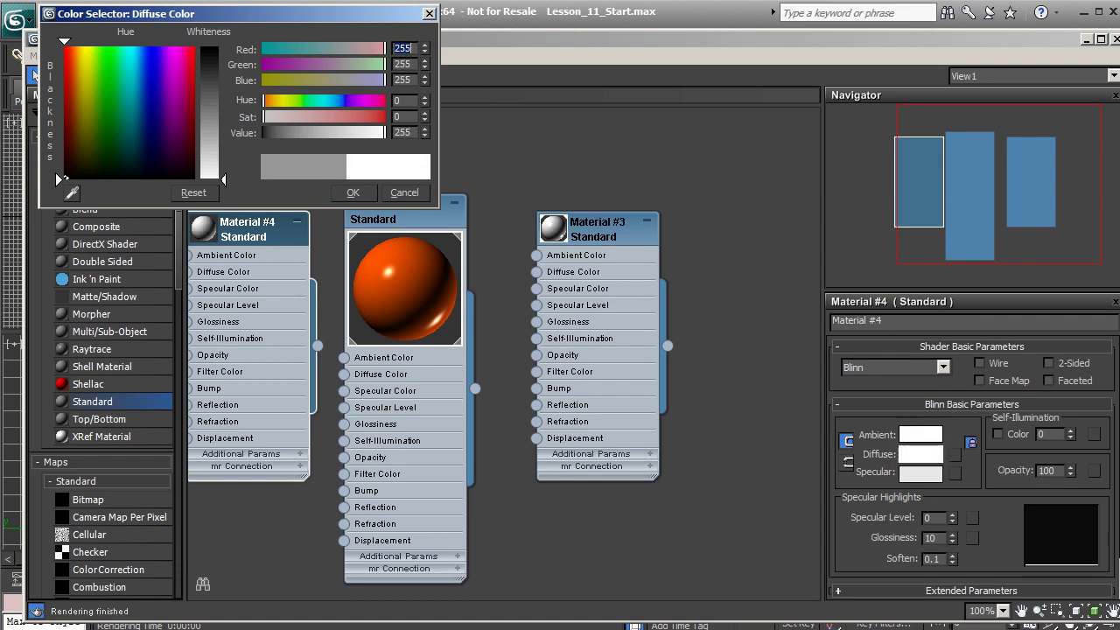
pyautogui.click(353, 192)
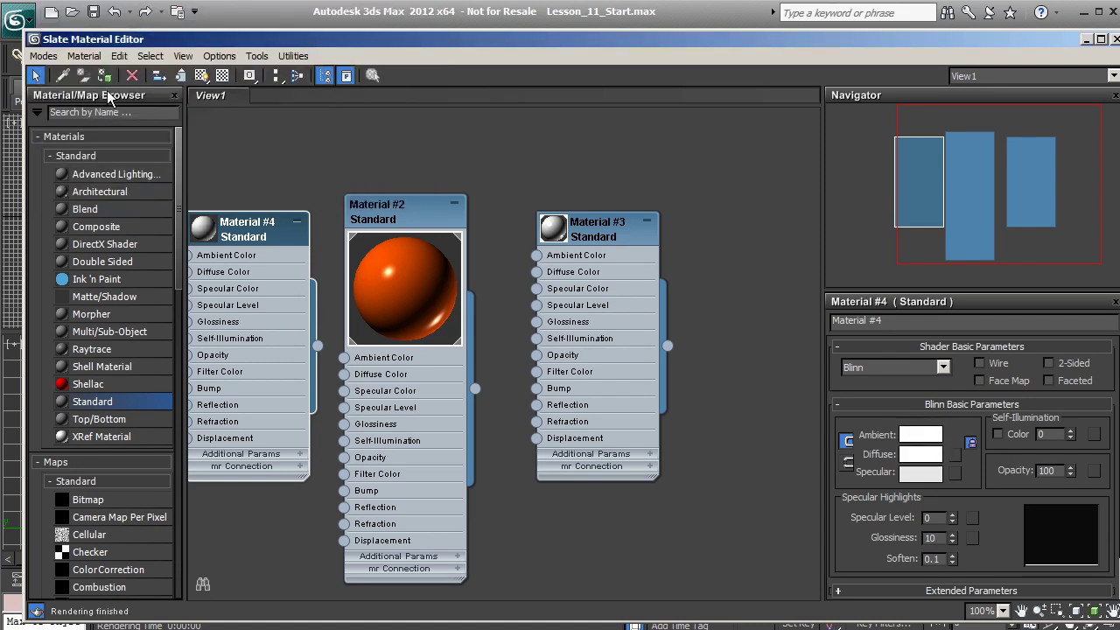
# Step: Select the room box surrounding the teapot and assign the plain white material without highlights to it
pyautogui.moveTo(200, 44); pyautogui.dragTo(411, 556)
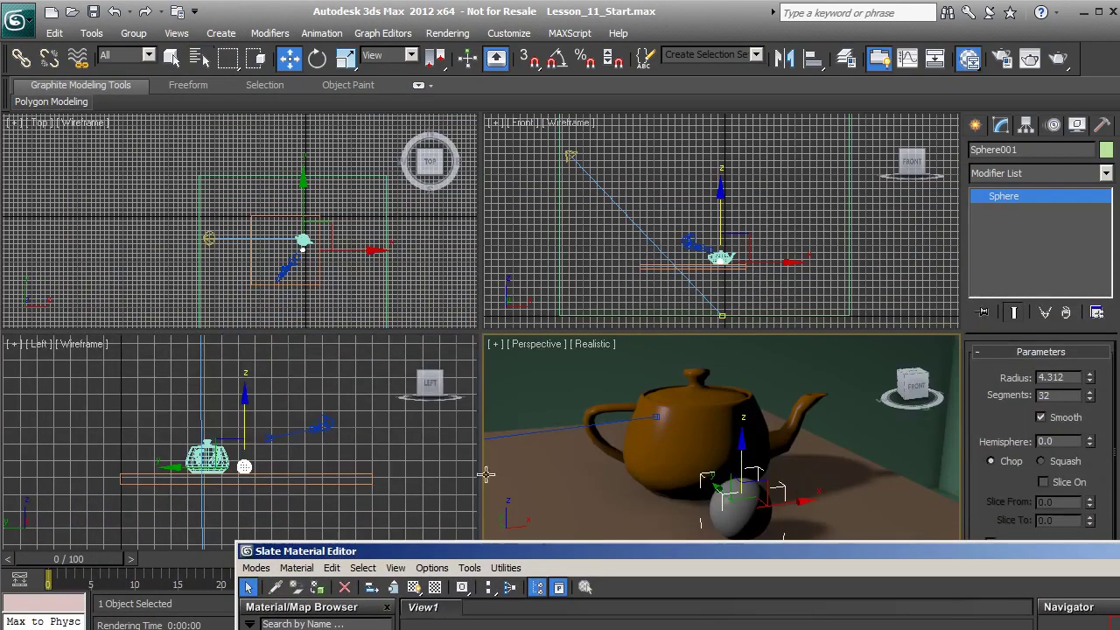
pyautogui.click(533, 381)
pyautogui.moveTo(558, 556); pyautogui.dragTo(518, 138)
pyautogui.moveTo(438, 150); pyautogui.dragTo(267, 560)
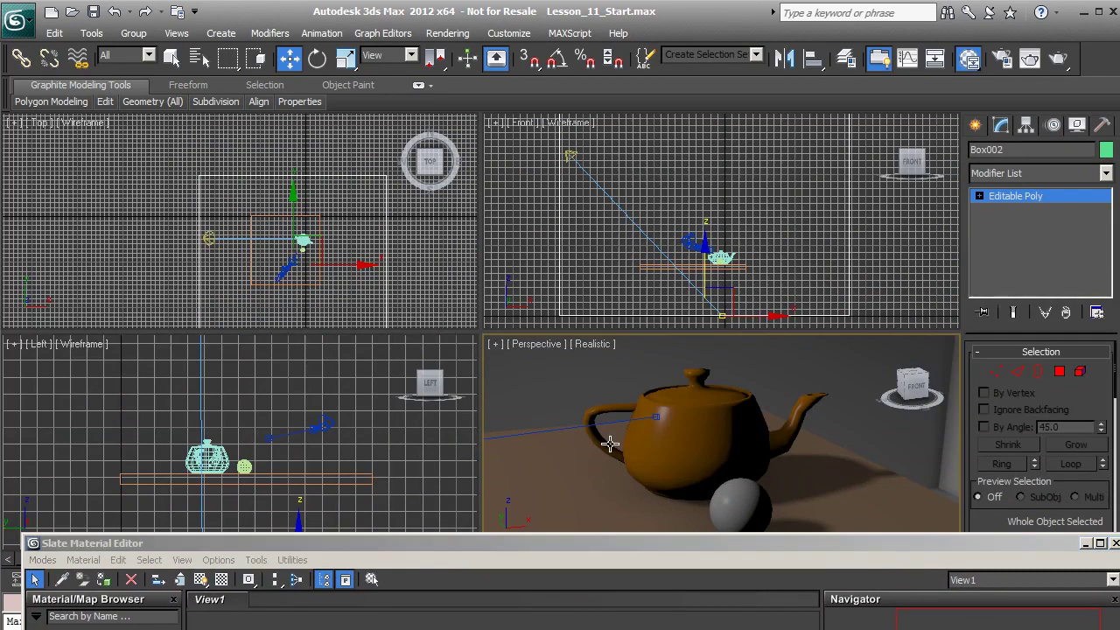
pyautogui.moveTo(575, 543)
pyautogui.mouseDown()
pyautogui.moveTo(570, 592)
pyautogui.moveTo(569, 534)
pyautogui.moveTo(566, 545)
pyautogui.mouseUp()
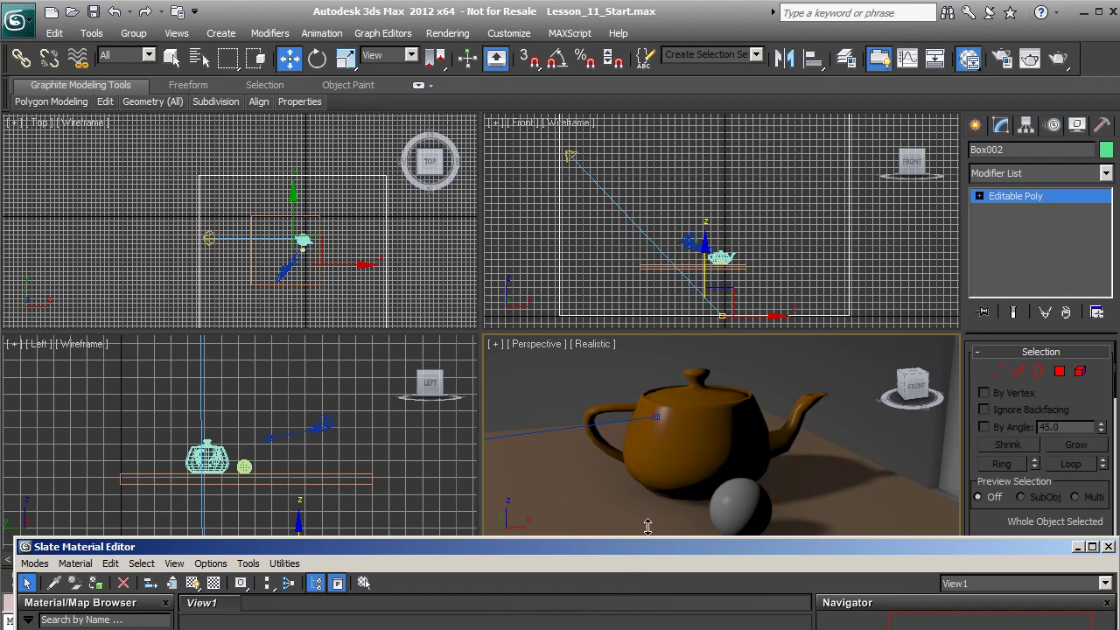
# Step: Add a fourth Standard material with a dark gray diffuse color of value 45, a specular level of 95 and a glossiness of 66
pyautogui.moveTo(616, 549); pyautogui.dragTo(623, 85)
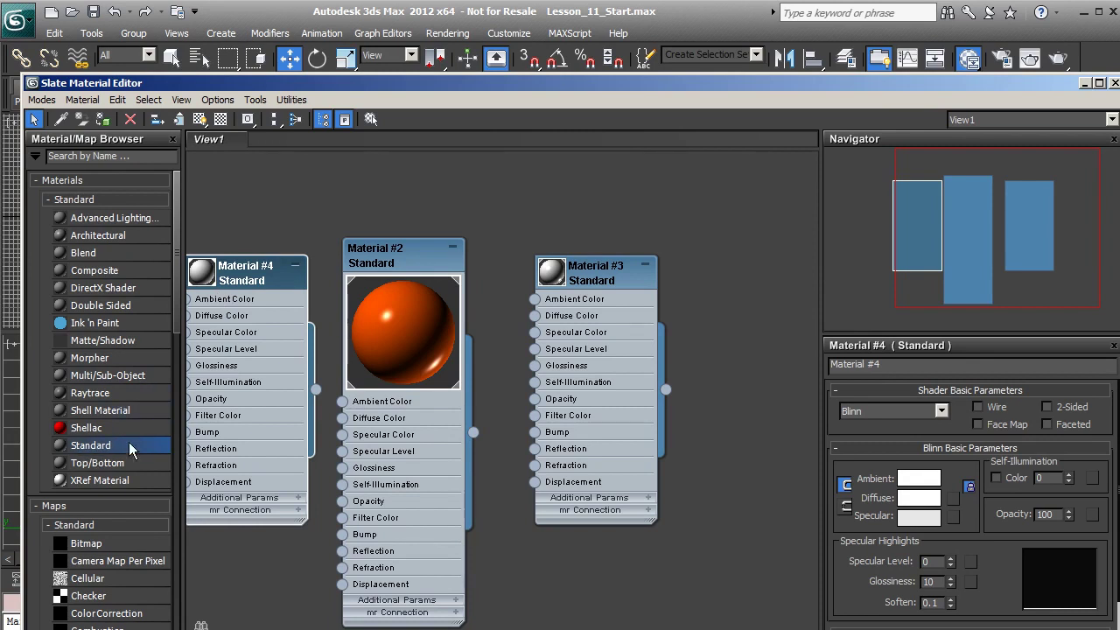
pyautogui.moveTo(697, 347); pyautogui.dragTo(745, 279)
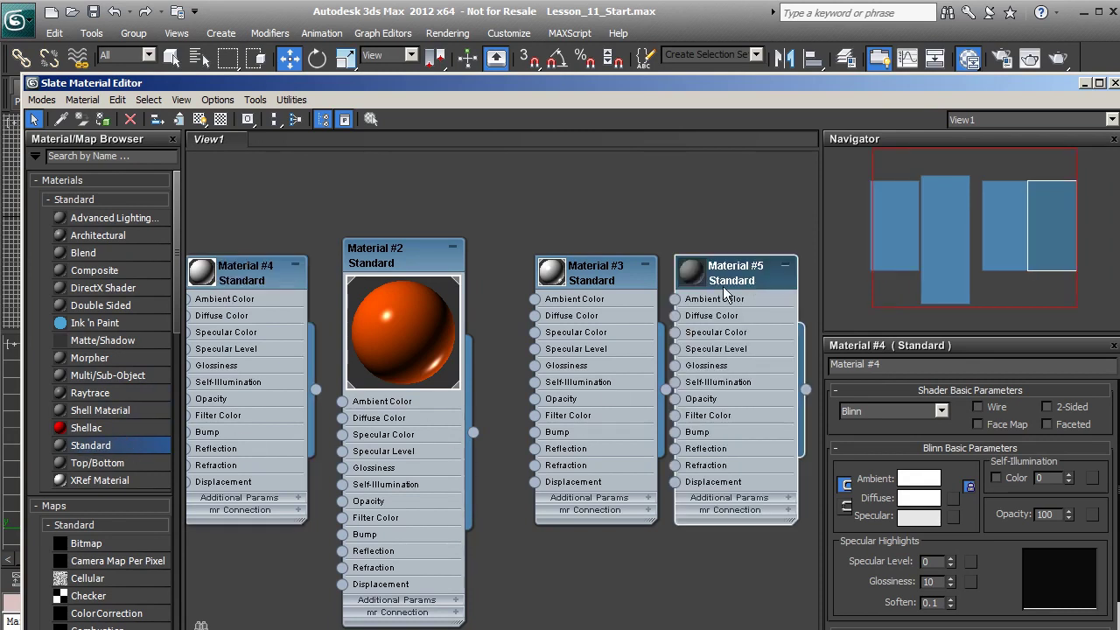
pyautogui.doubleClick(714, 332)
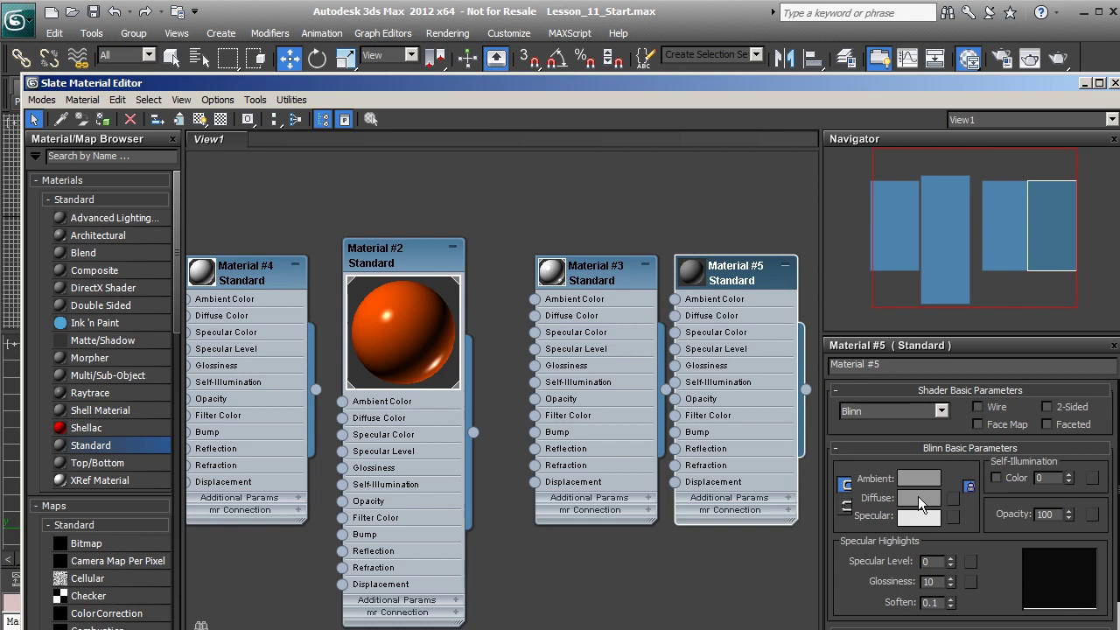
pyautogui.click(918, 498)
pyautogui.moveTo(224, 125); pyautogui.dragTo(224, 73)
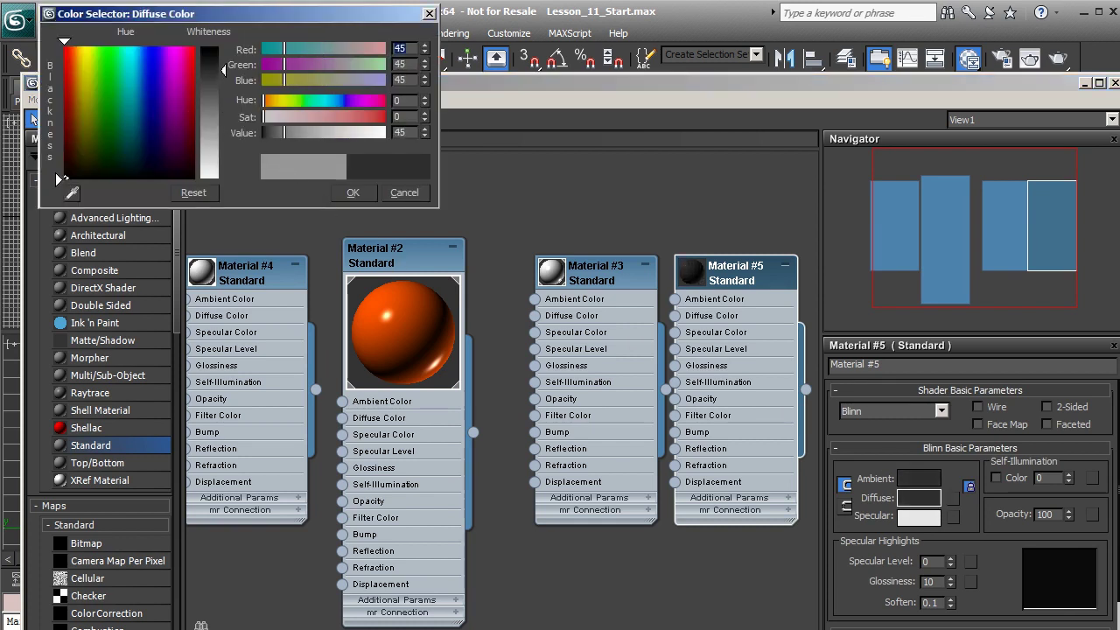
pyautogui.click(353, 193)
pyautogui.moveTo(950, 565); pyautogui.dragTo(946, 537)
pyautogui.moveTo(950, 582); pyautogui.dragTo(949, 525)
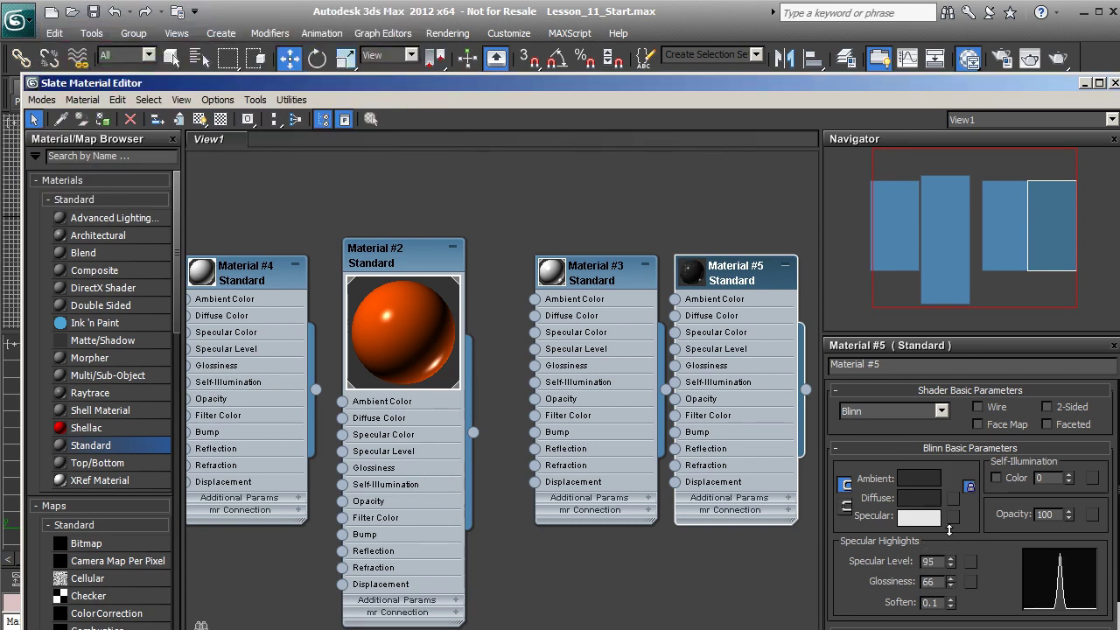
# Step: Assign the dark gray material to the tabletop box under the teapot and render the perspective view
pyautogui.moveTo(522, 82); pyautogui.dragTo(367, 511)
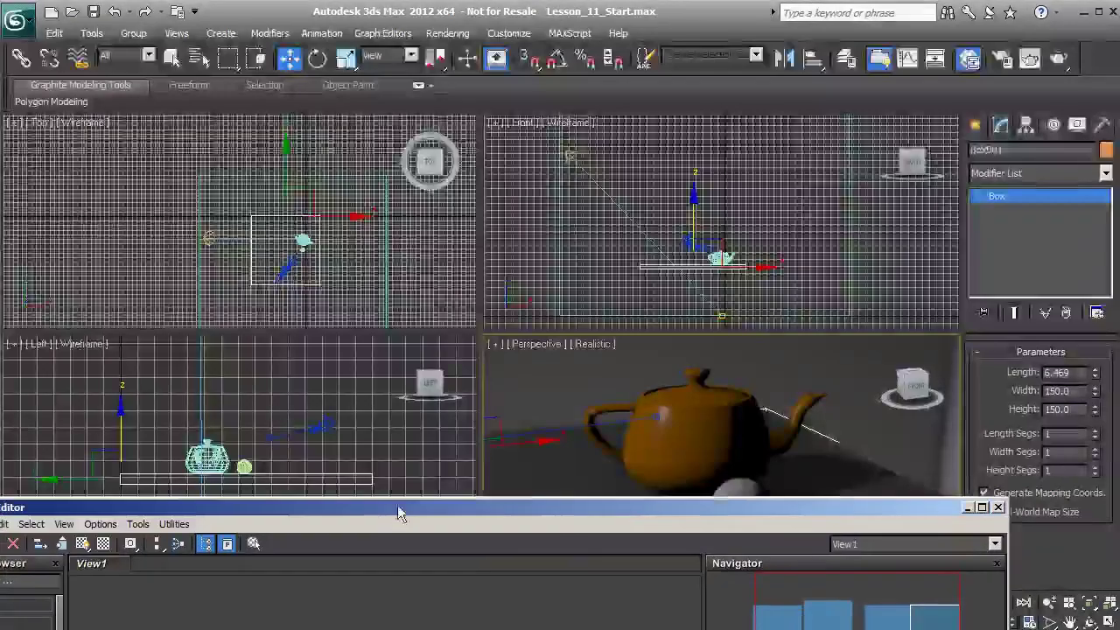
pyautogui.click(997, 508)
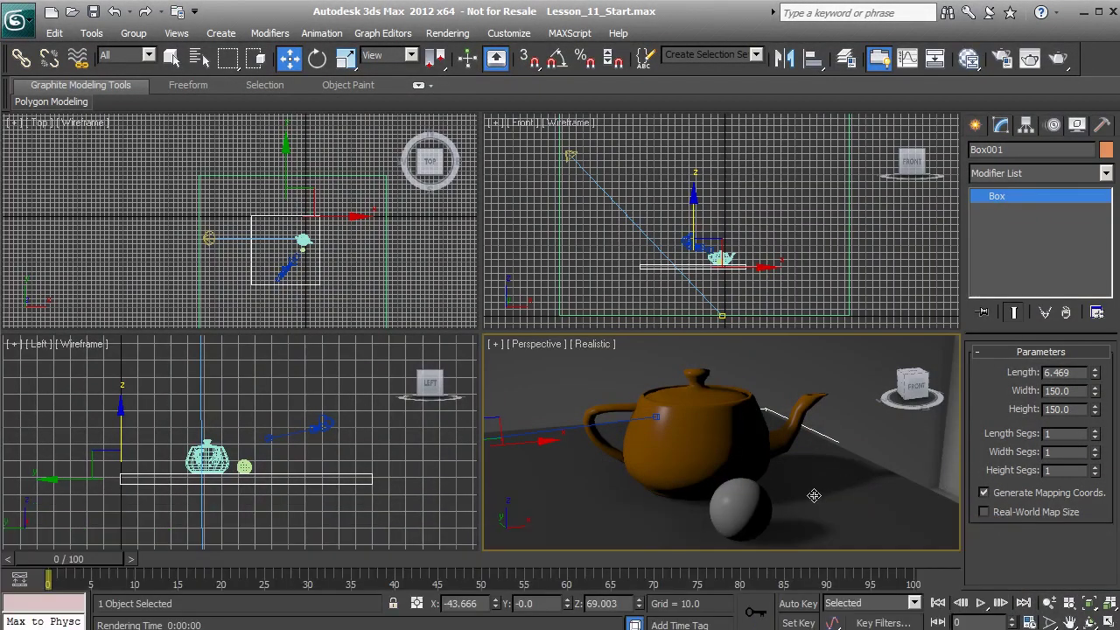
pyautogui.click(1058, 61)
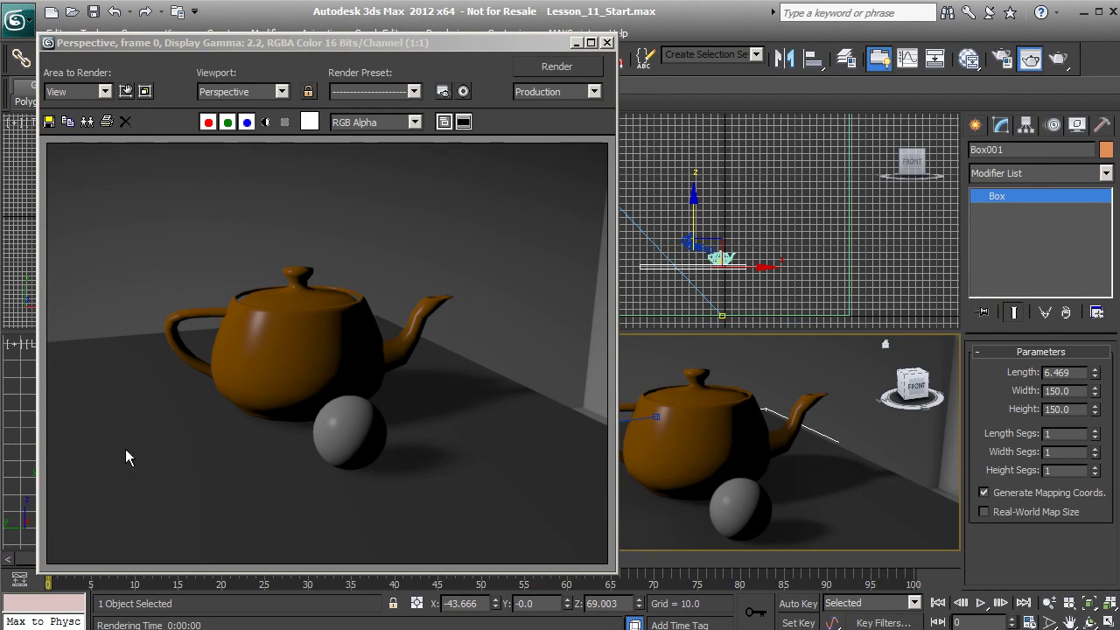
# Step: Close the rendered image, select the target spotlight above the scene and set its intensity multiplier to 1.0
pyautogui.click(607, 44)
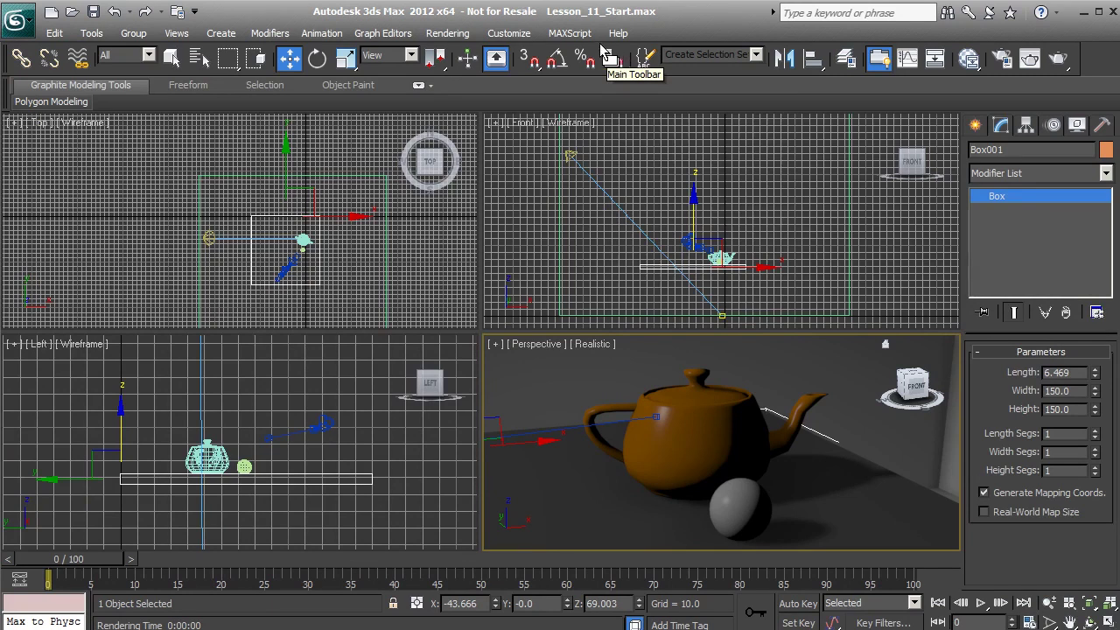
pyautogui.click(571, 156)
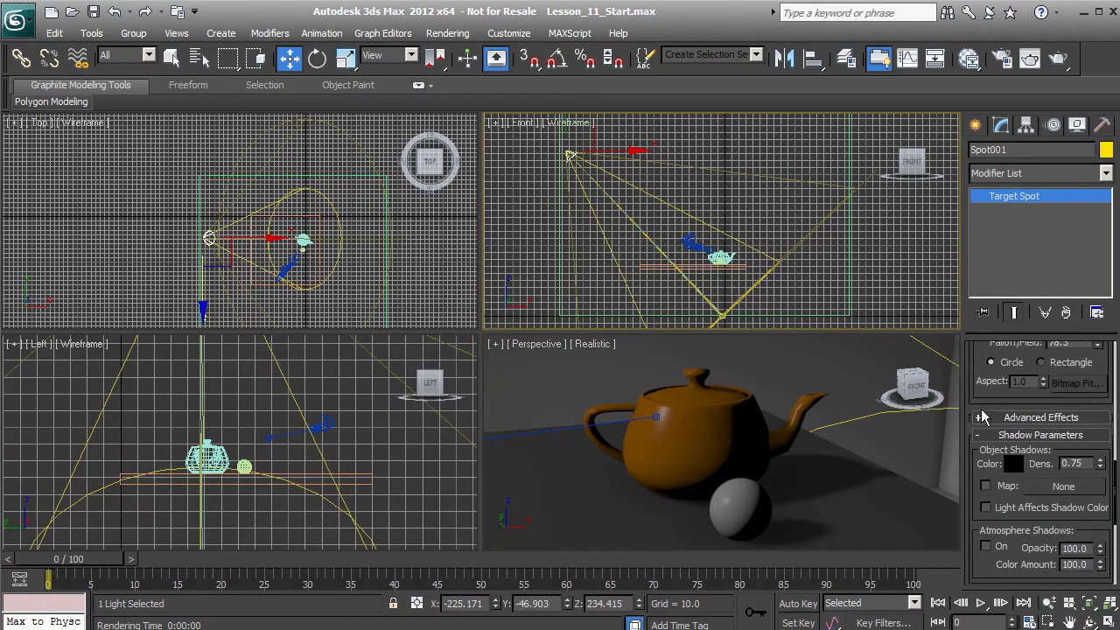
pyautogui.moveTo(989, 402); pyautogui.dragTo(988, 426)
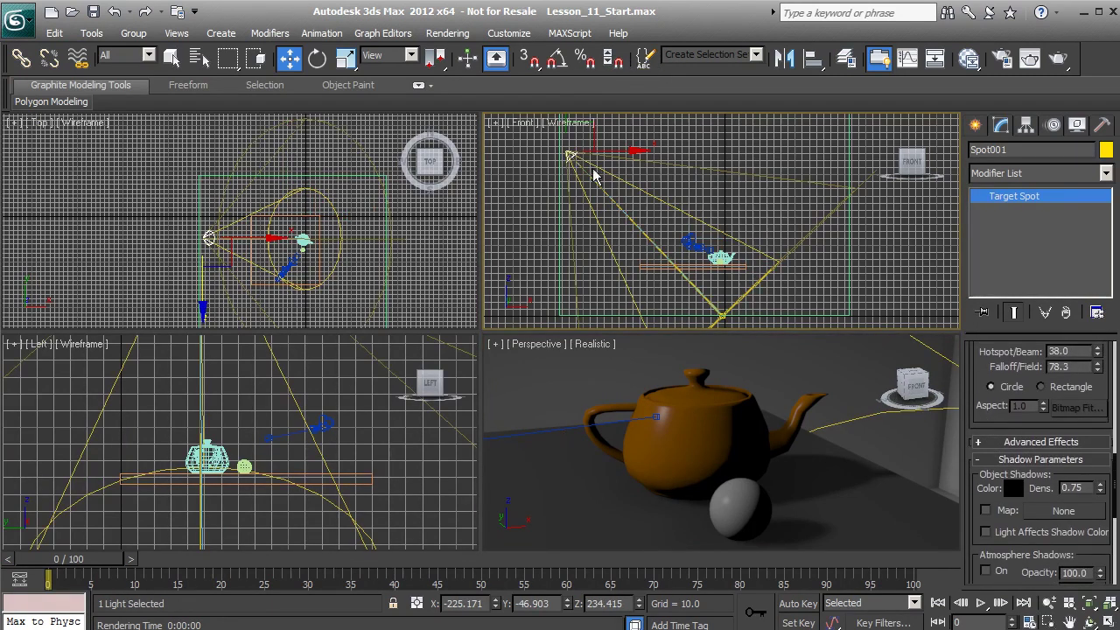
pyautogui.scroll(5, 993, 406)
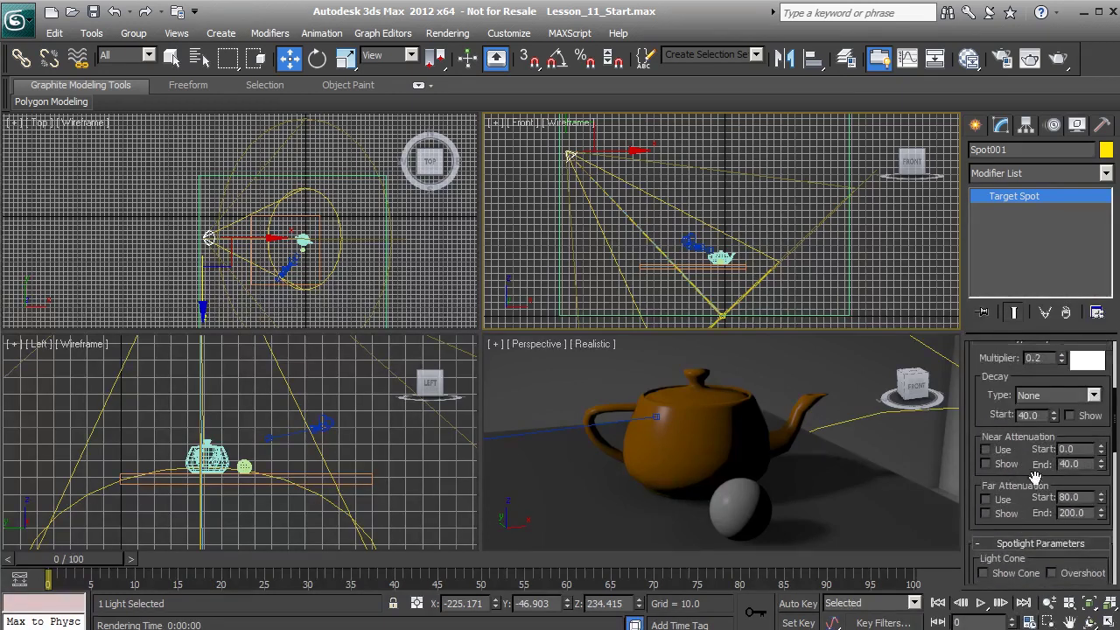
pyautogui.scroll(3, 1032, 485)
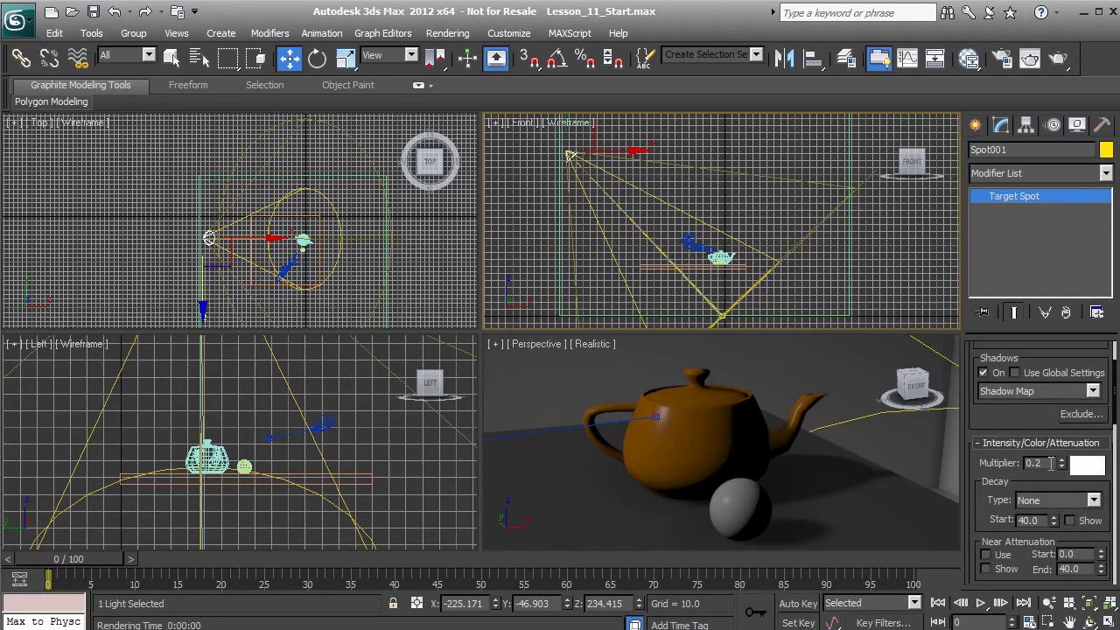
pyautogui.write('1')
pyautogui.press('Return')
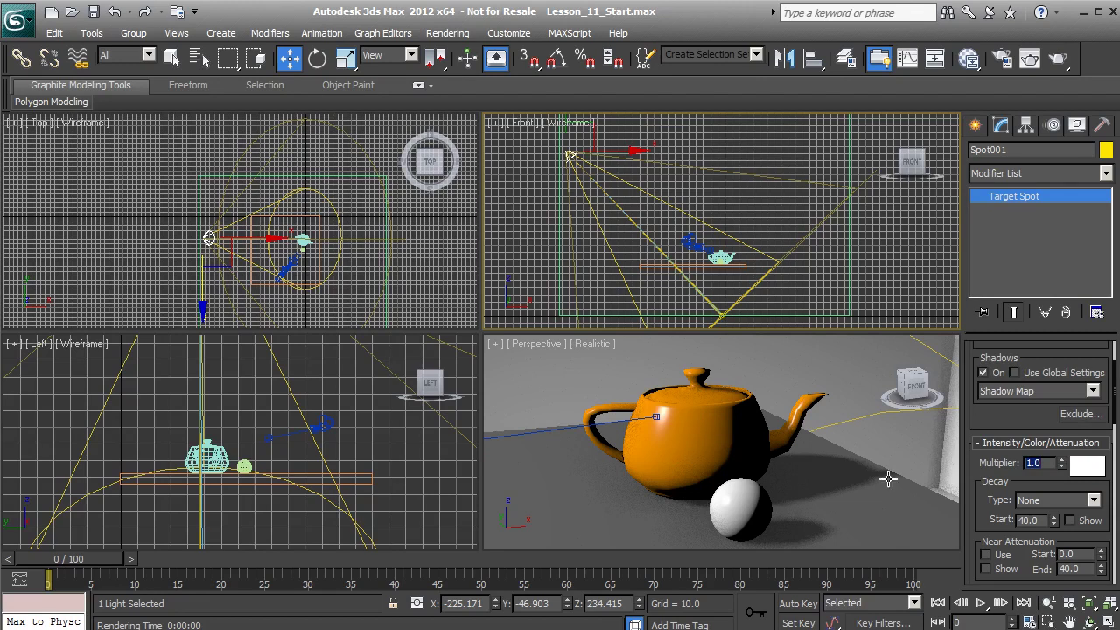
# Step: Render the perspective view to check the teapot scene under the brighter spotlight, and close the rendered image
pyautogui.click(1057, 58)
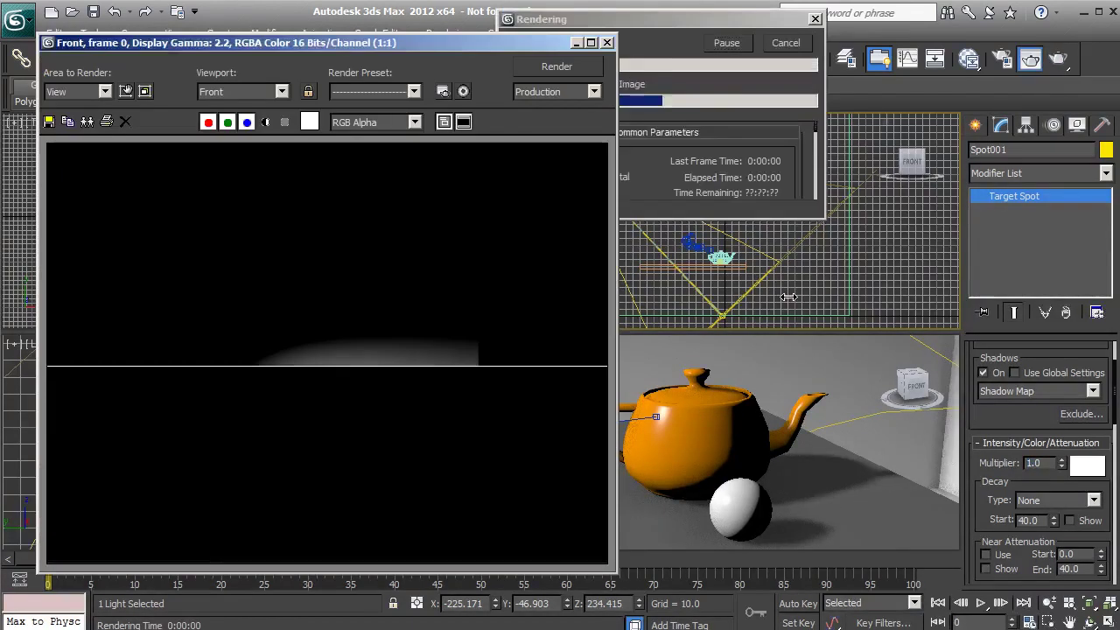
pyautogui.click(607, 44)
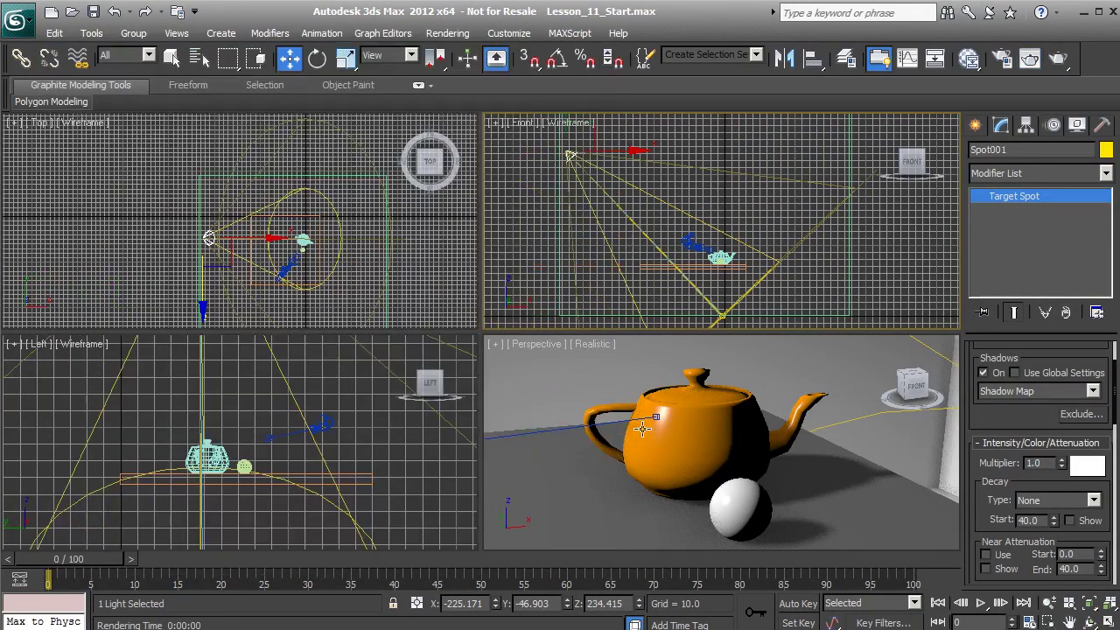
pyautogui.click(673, 361)
pyautogui.click(1056, 58)
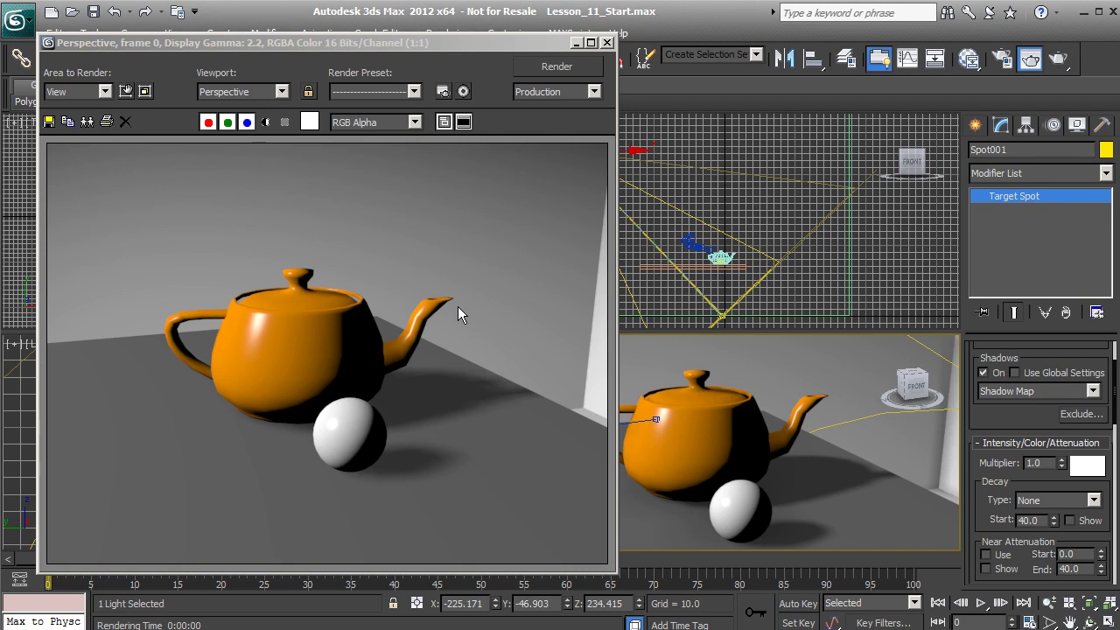
pyautogui.click(607, 43)
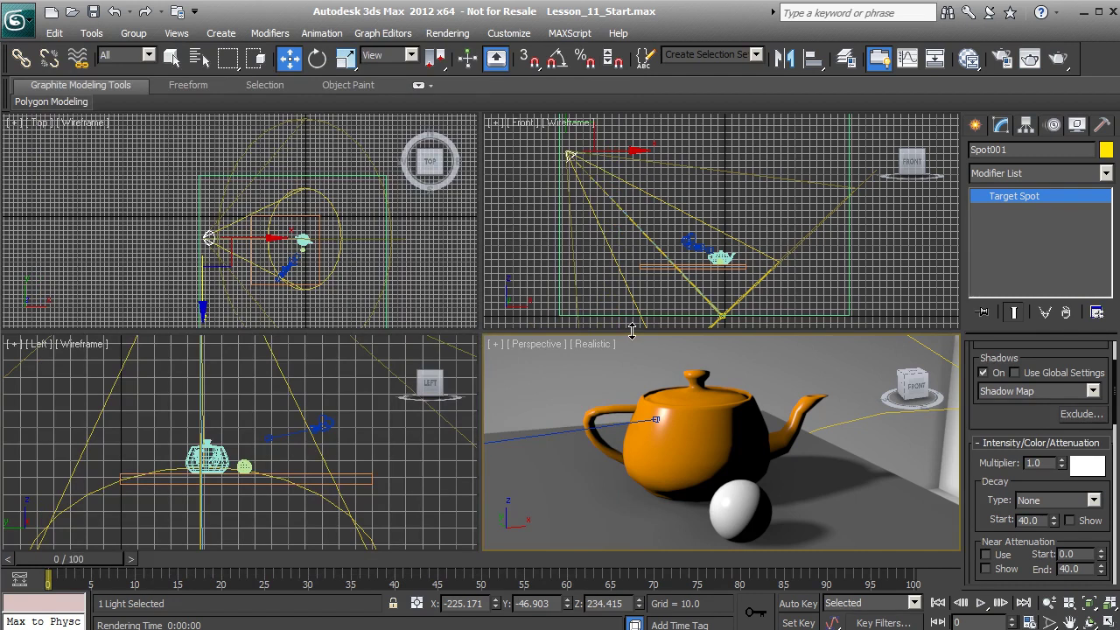